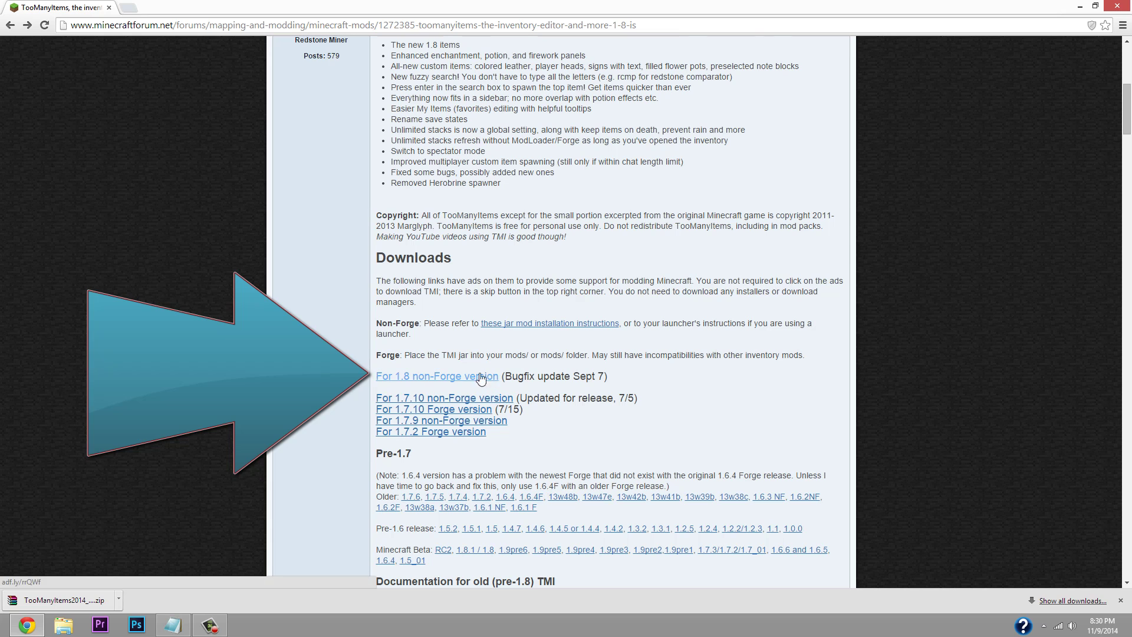
Open the TooManyItems download link for the 1.8 non-Forge version, pause the ad video on its page and close the browser.
key(F5)
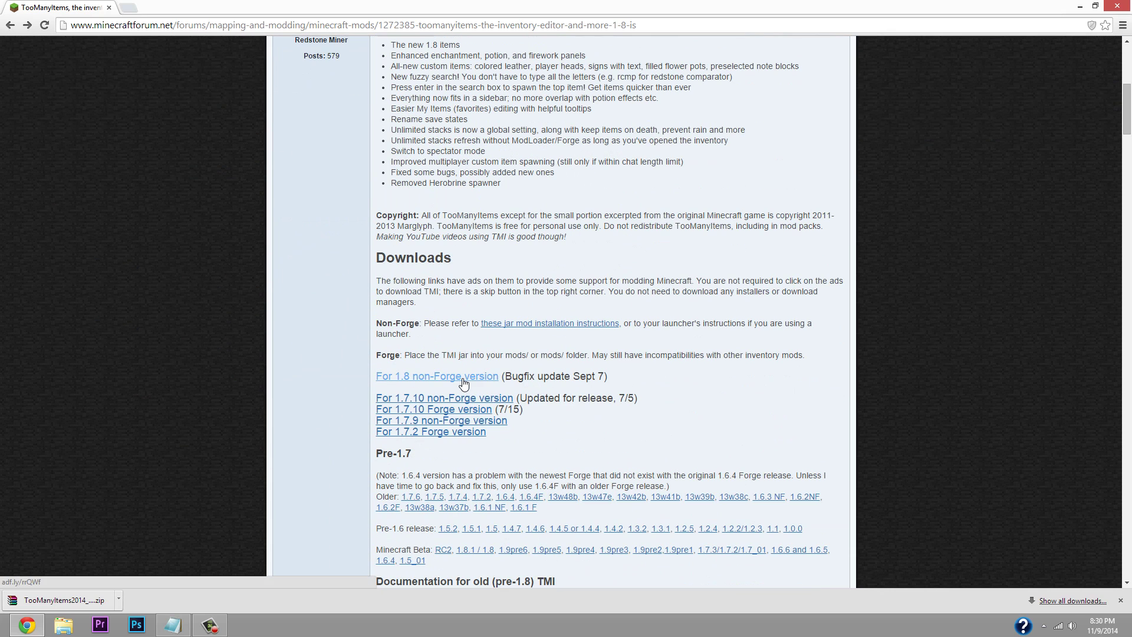
click(461, 380)
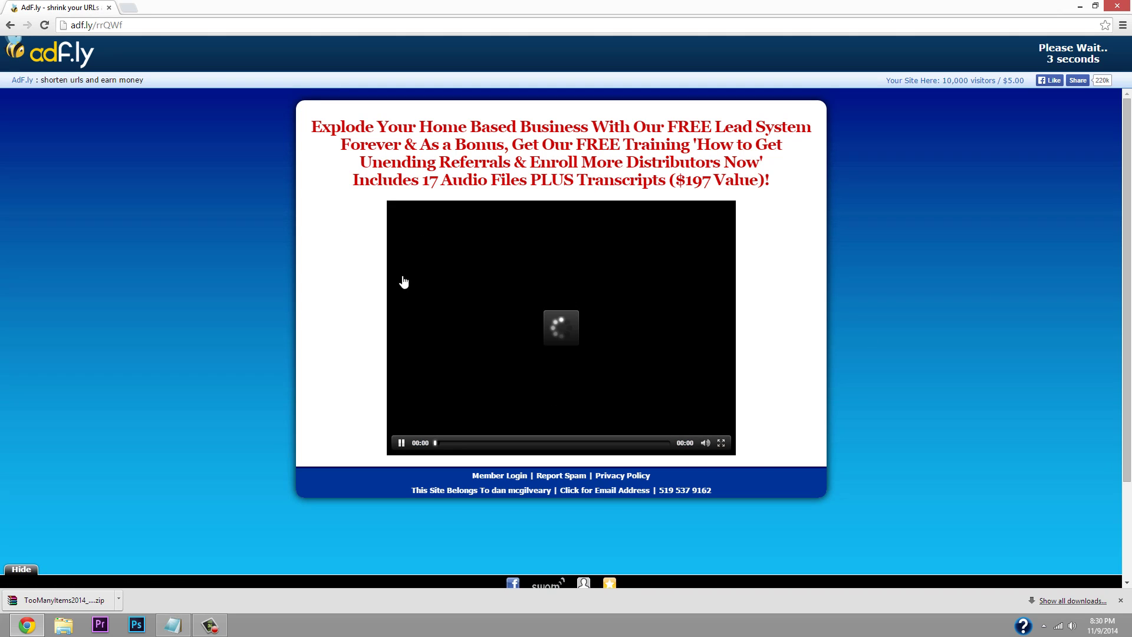
click(404, 446)
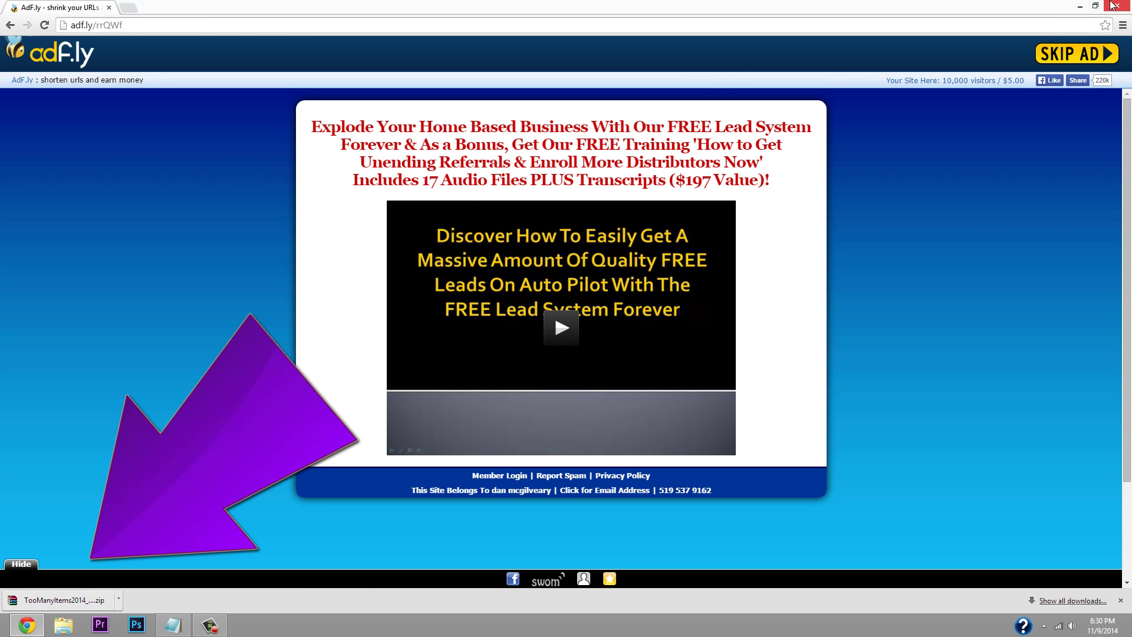
click(1096, 6)
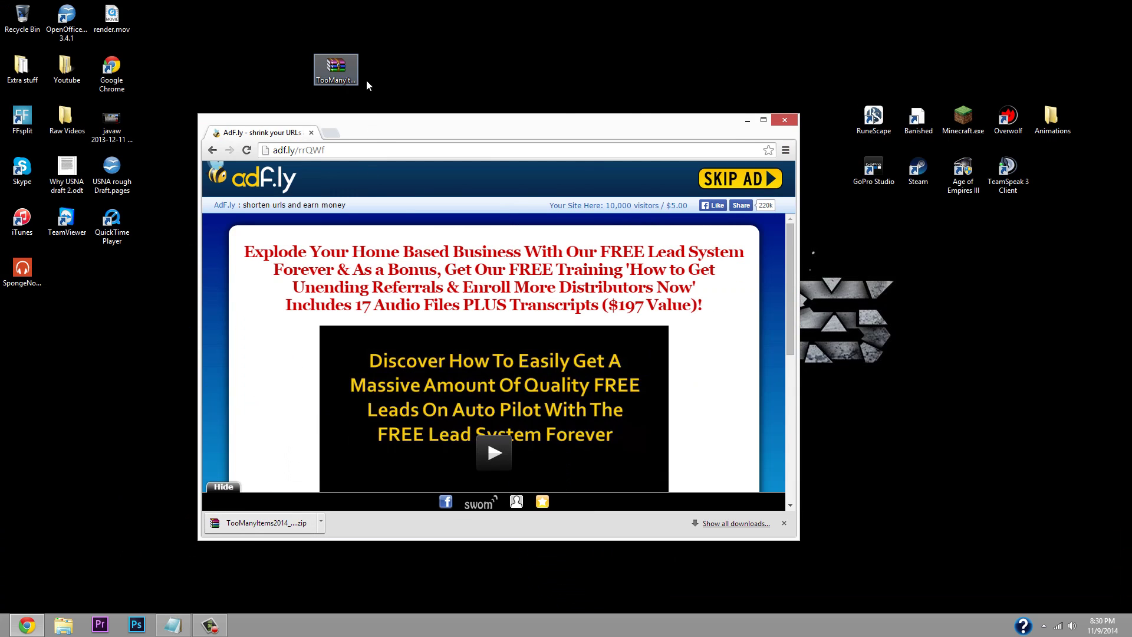
click(784, 122)
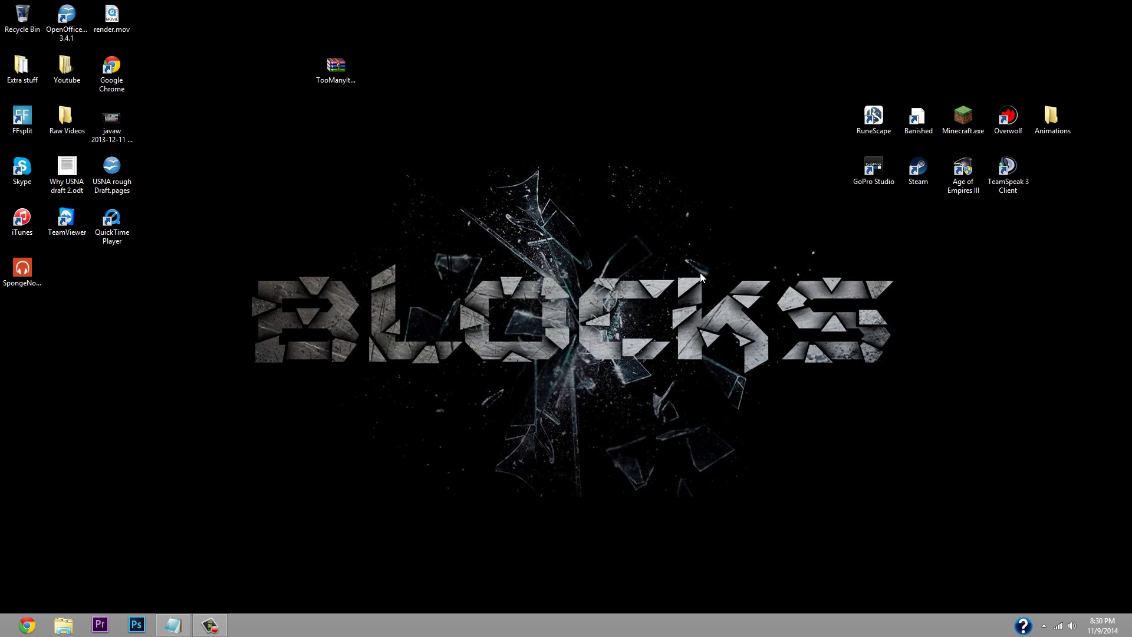
Start the Minecraft launcher and open the versions folder inside the Latest Version profile's game directory.
double_click(963, 117)
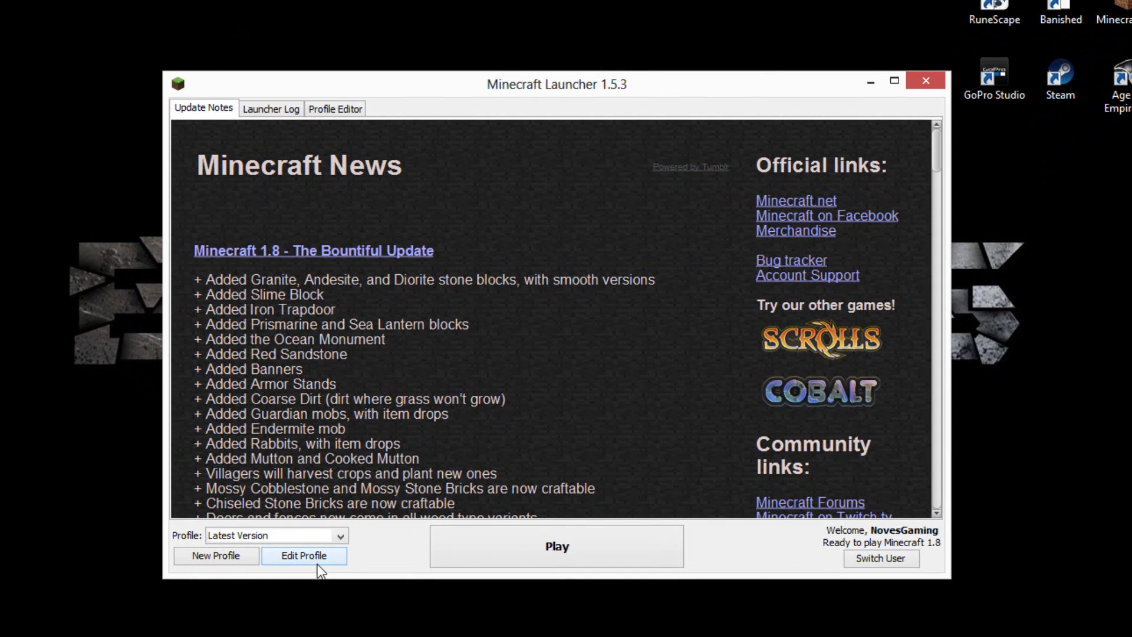
click(316, 558)
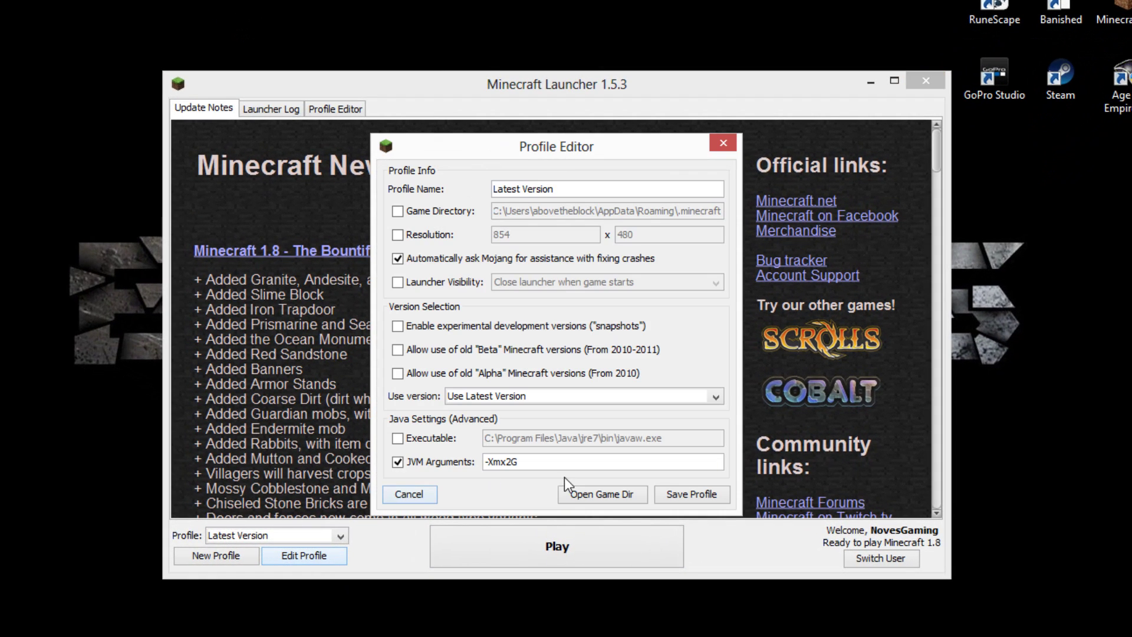
click(589, 495)
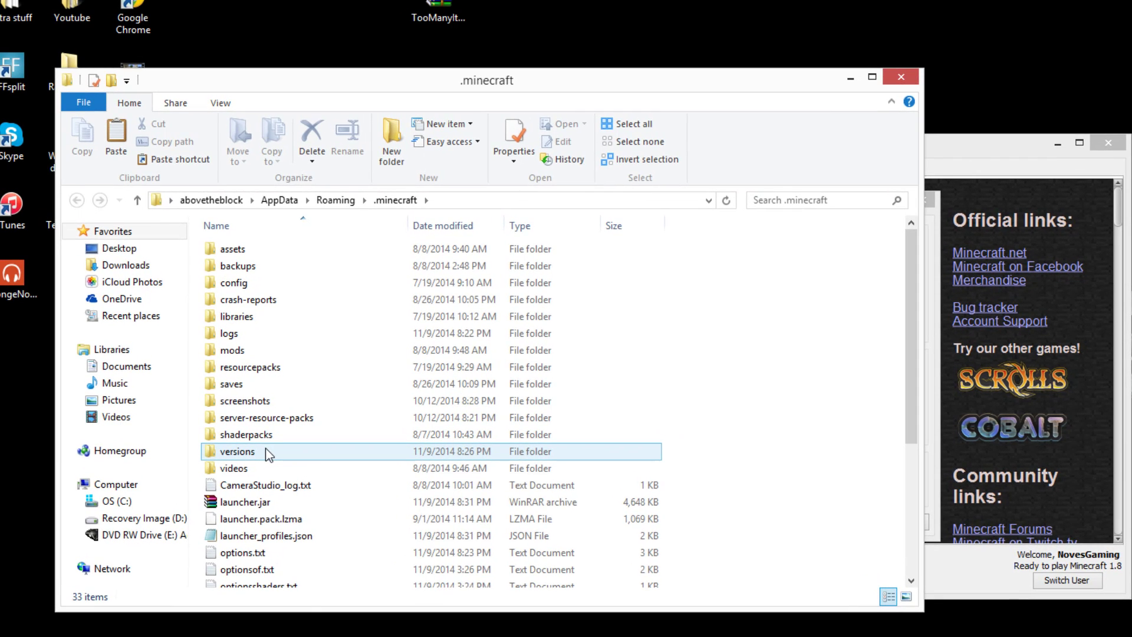
double_click(266, 451)
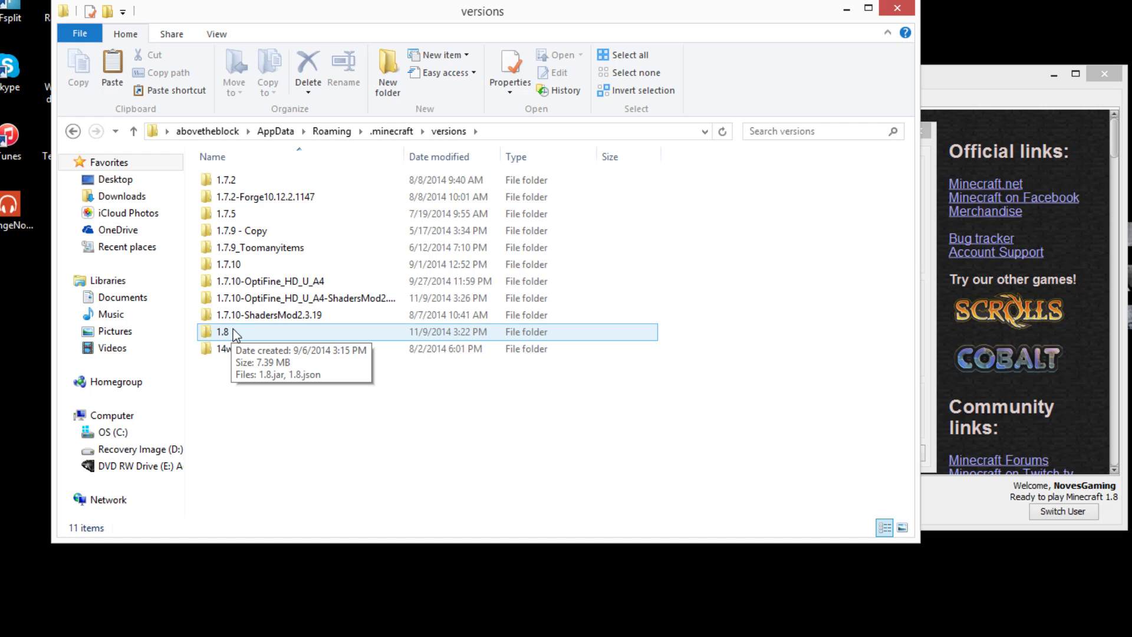
Duplicate the 1.8 folder within the versions folder.
right_click(232, 329)
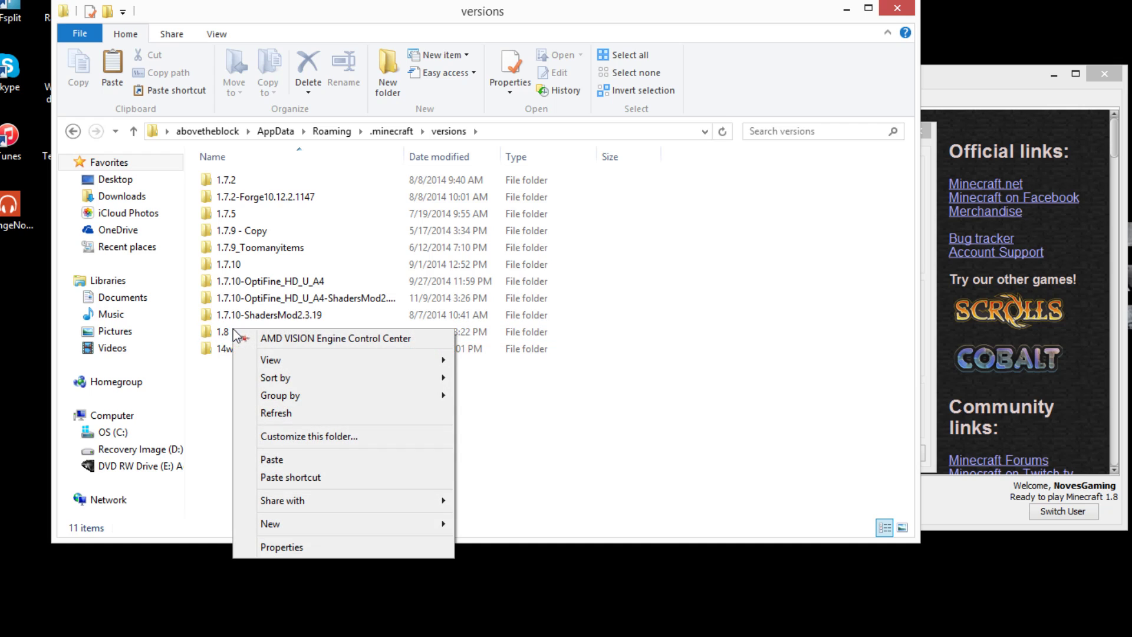
click(221, 338)
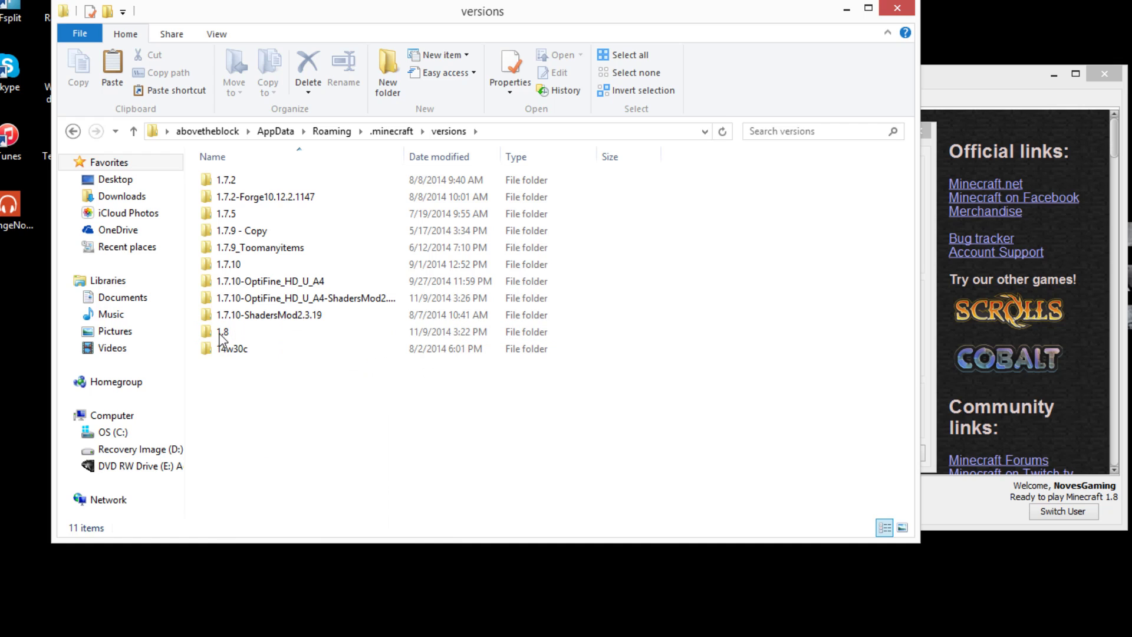
click(232, 332)
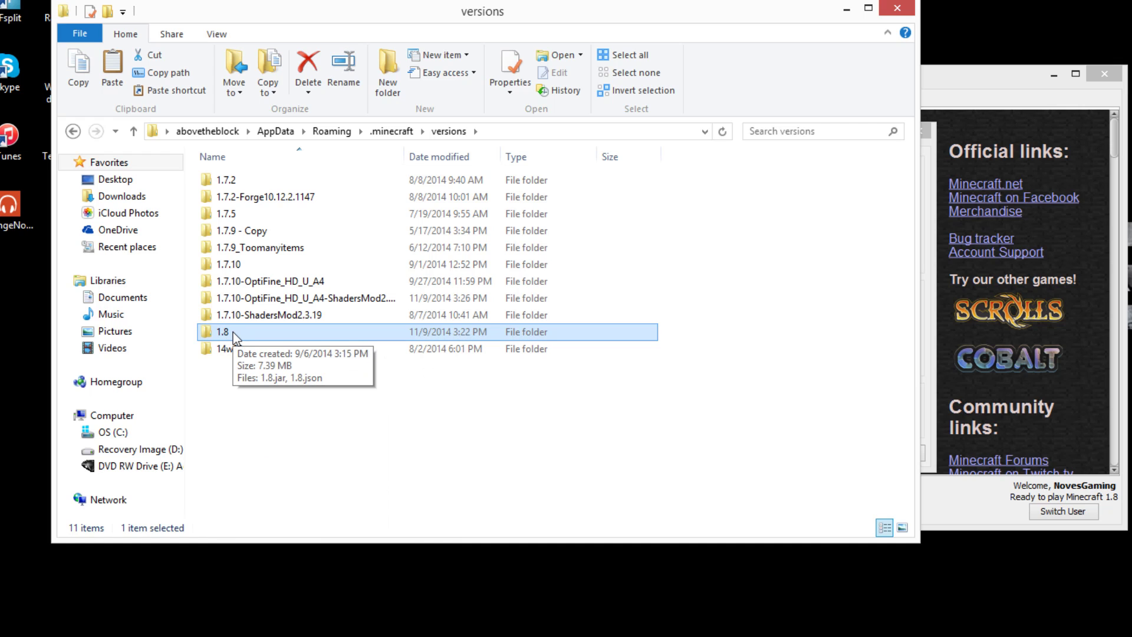
right_click(232, 331)
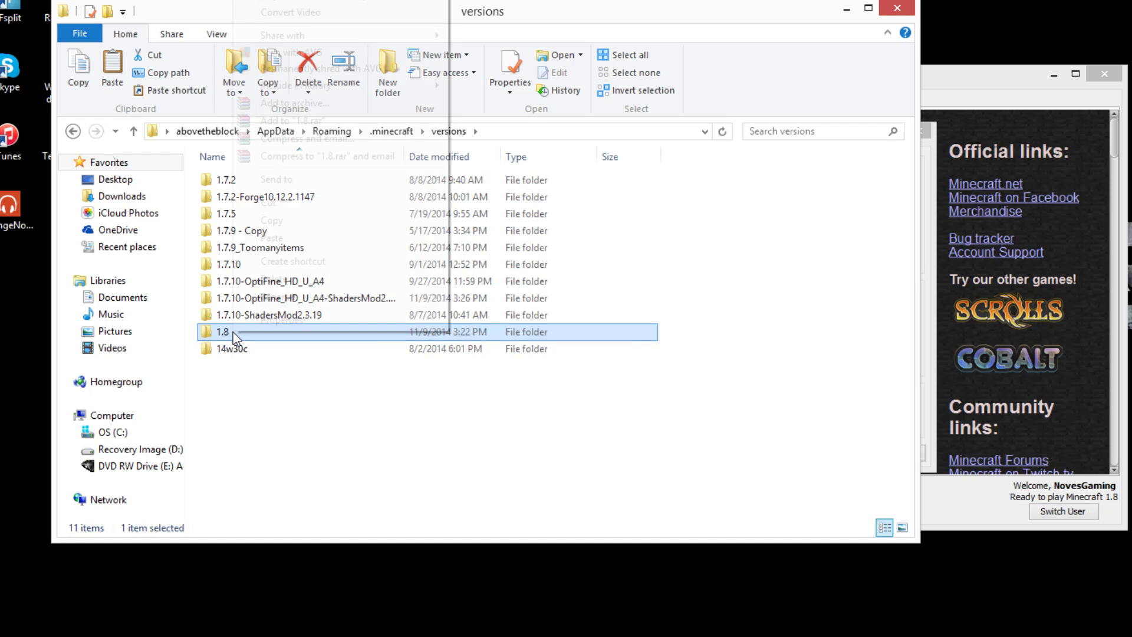
click(299, 219)
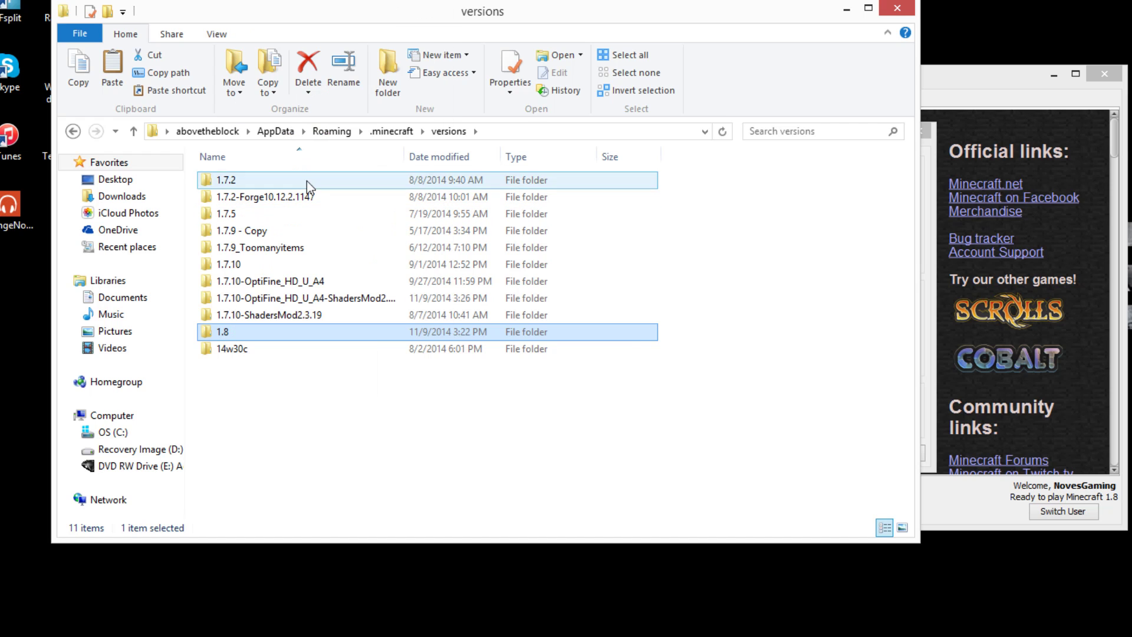
click(295, 428)
right_click(274, 391)
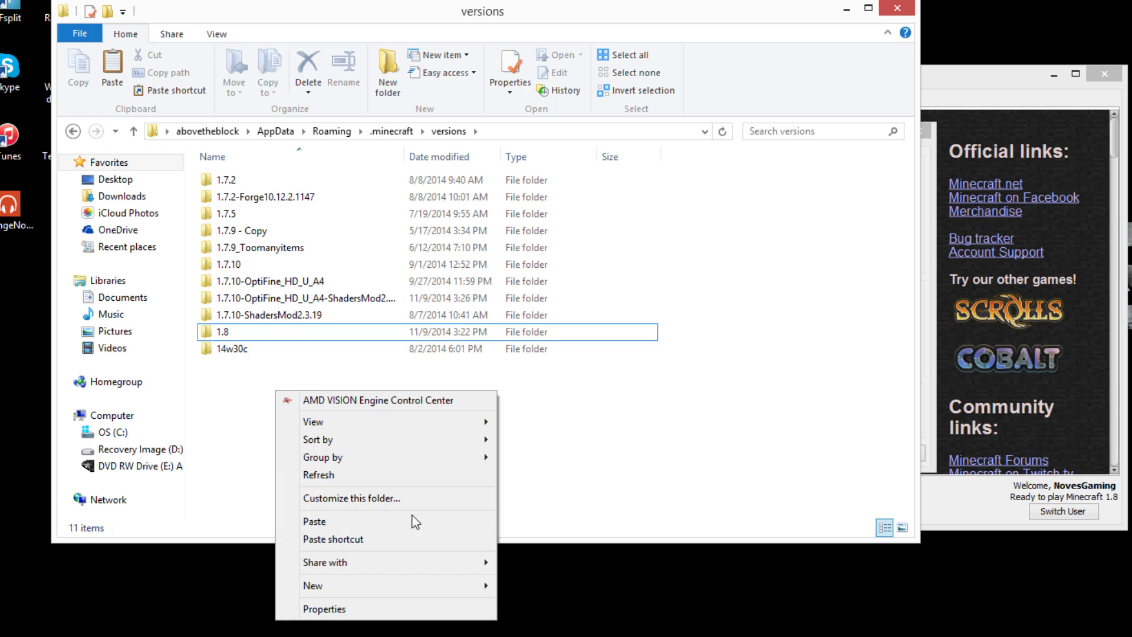
click(358, 522)
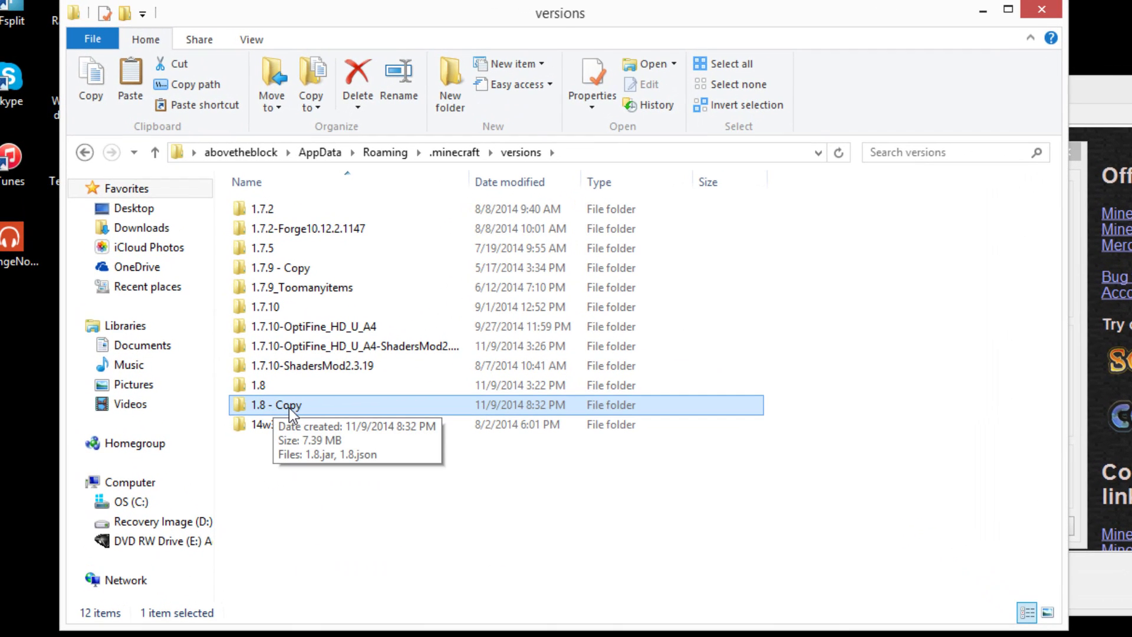
Rename the copied 1.8 folder as 1.8_TMI.
right_click(297, 409)
click(341, 365)
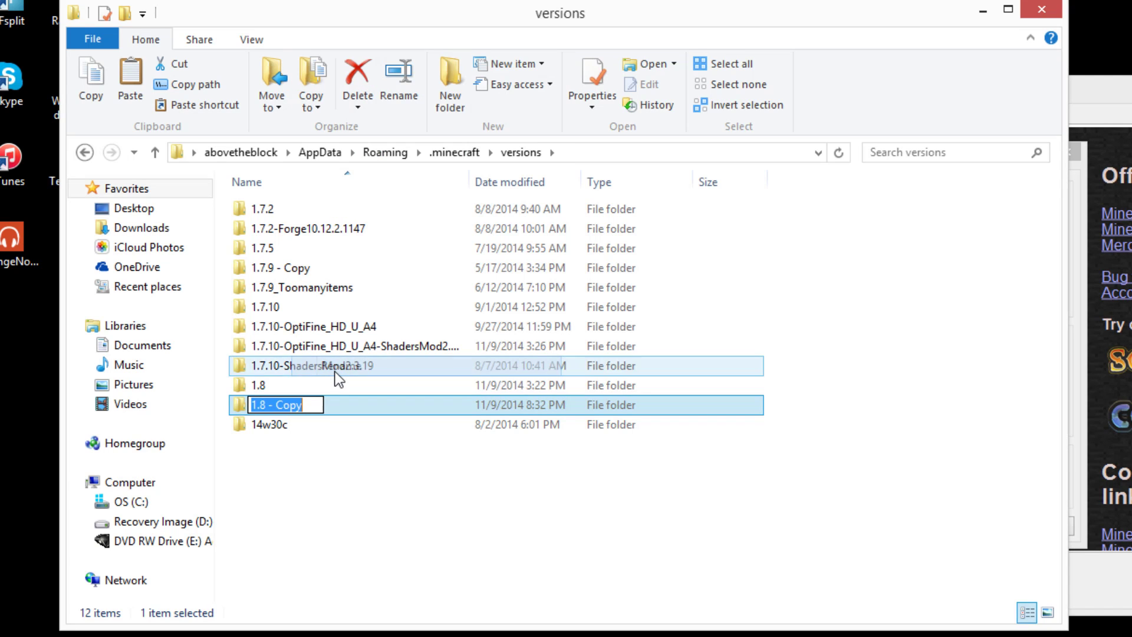
click(326, 411)
key(BackSpace)
key(BackSpace)
key(BackSpace)
key(BackSpace)
key(BackSpace)
key(BackSpace)
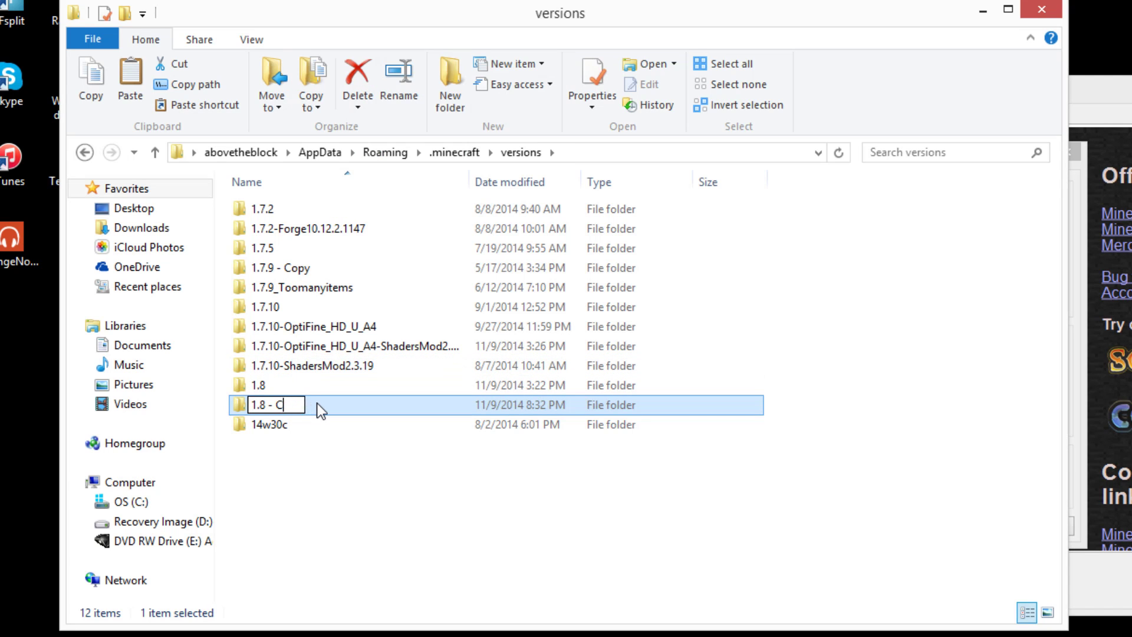
key(BackSpace)
text(_TMI)
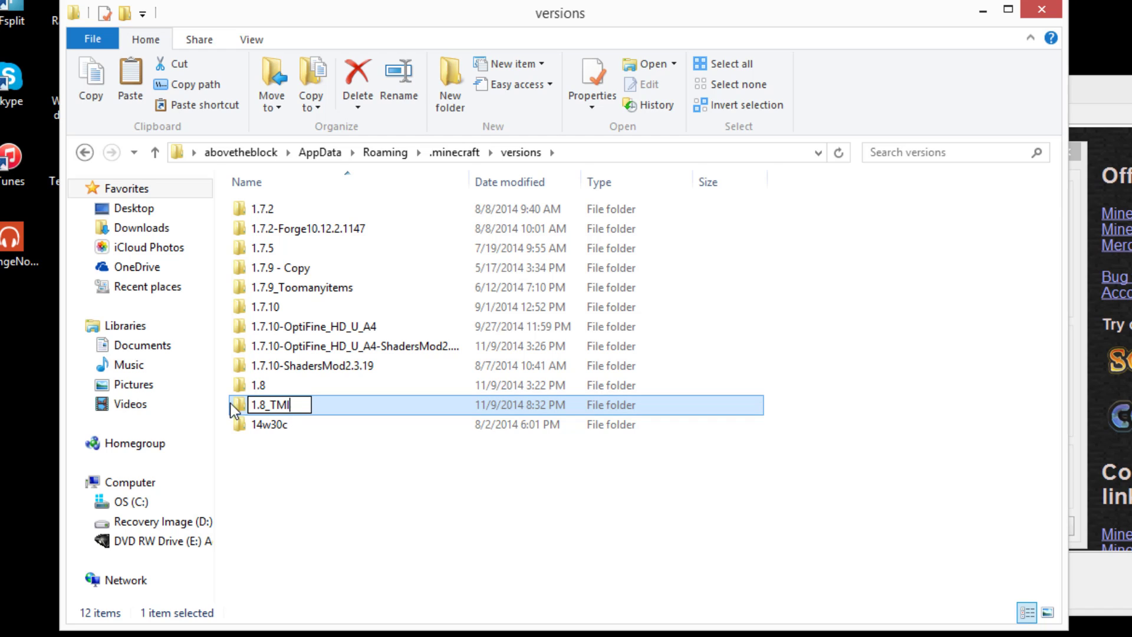
click(306, 453)
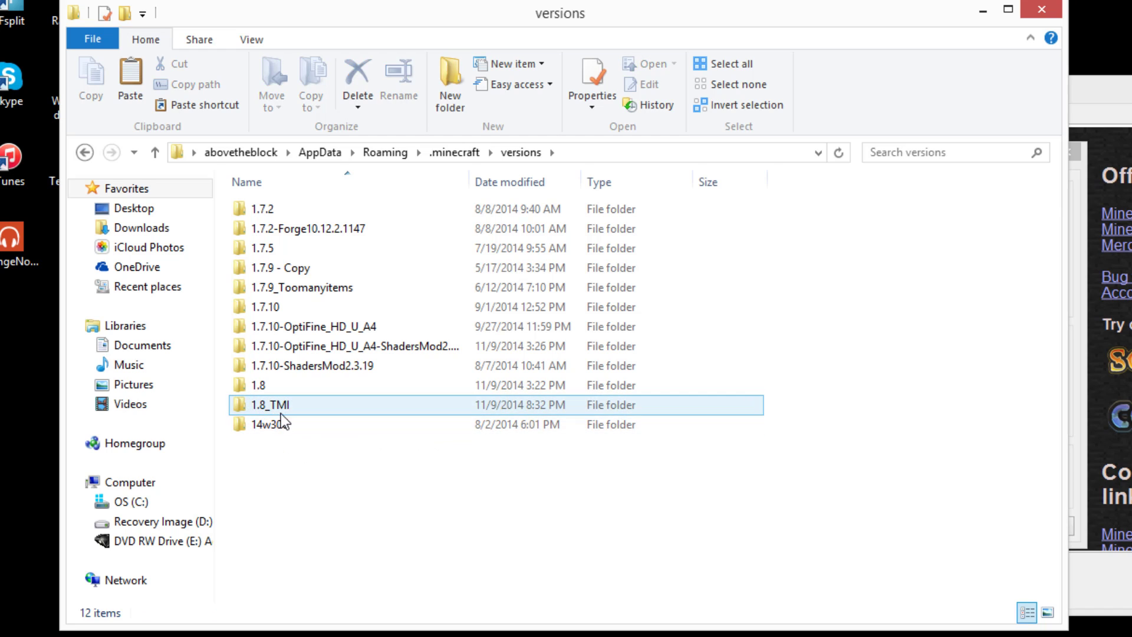
Open the 1.8_TMI folder and close the Minecraft launcher together with its Profile Editor.
double_click(285, 413)
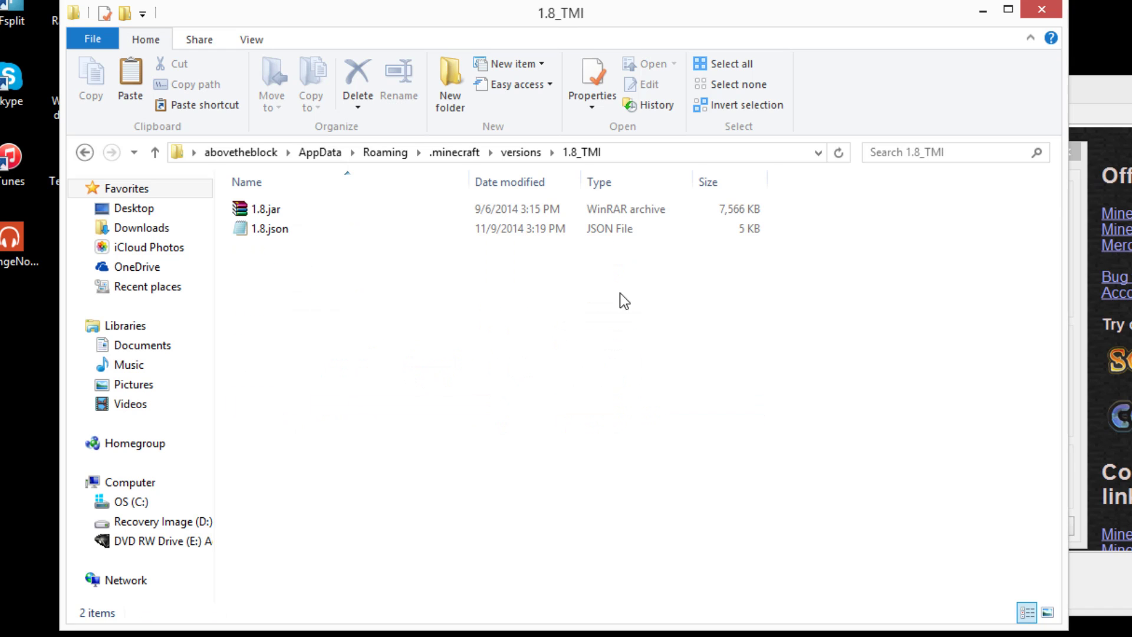
key(alt+Tab)
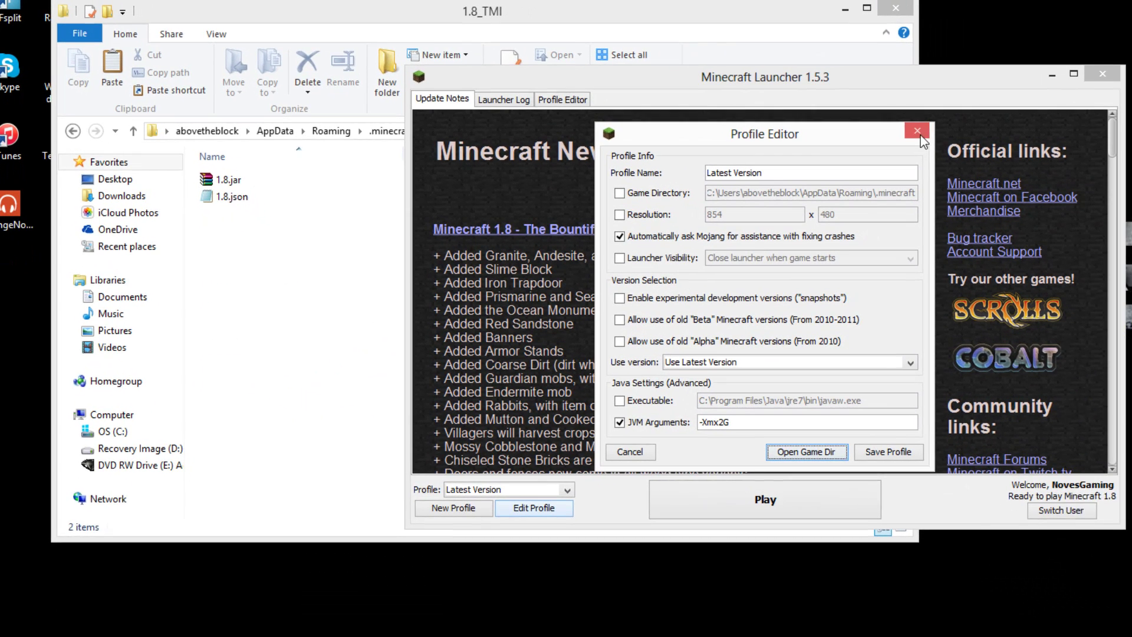
click(907, 130)
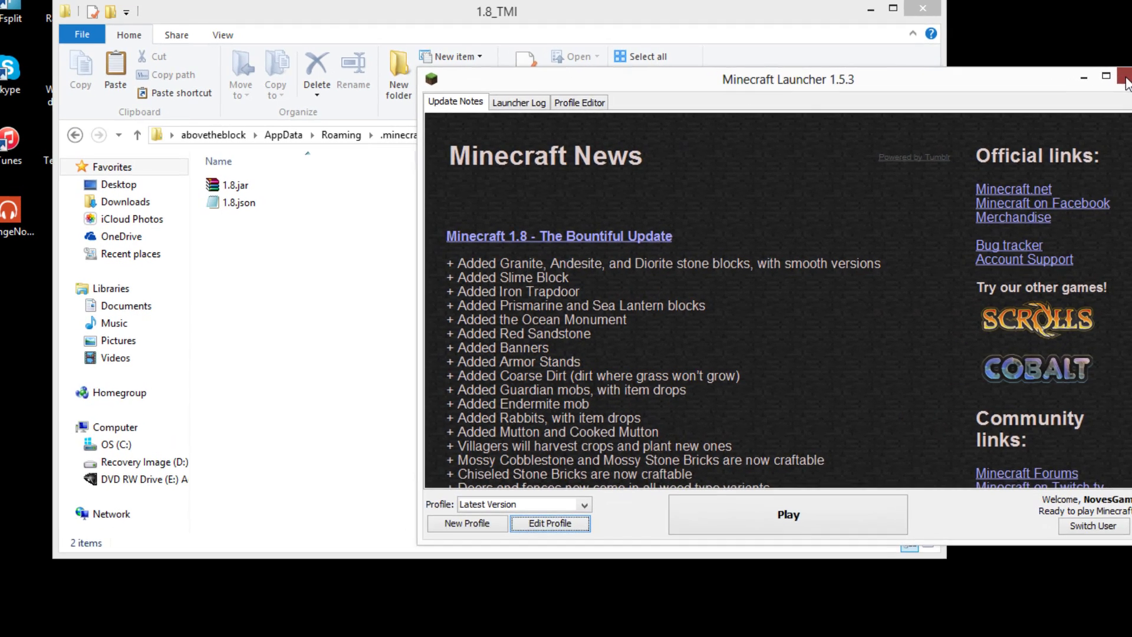
click(1126, 82)
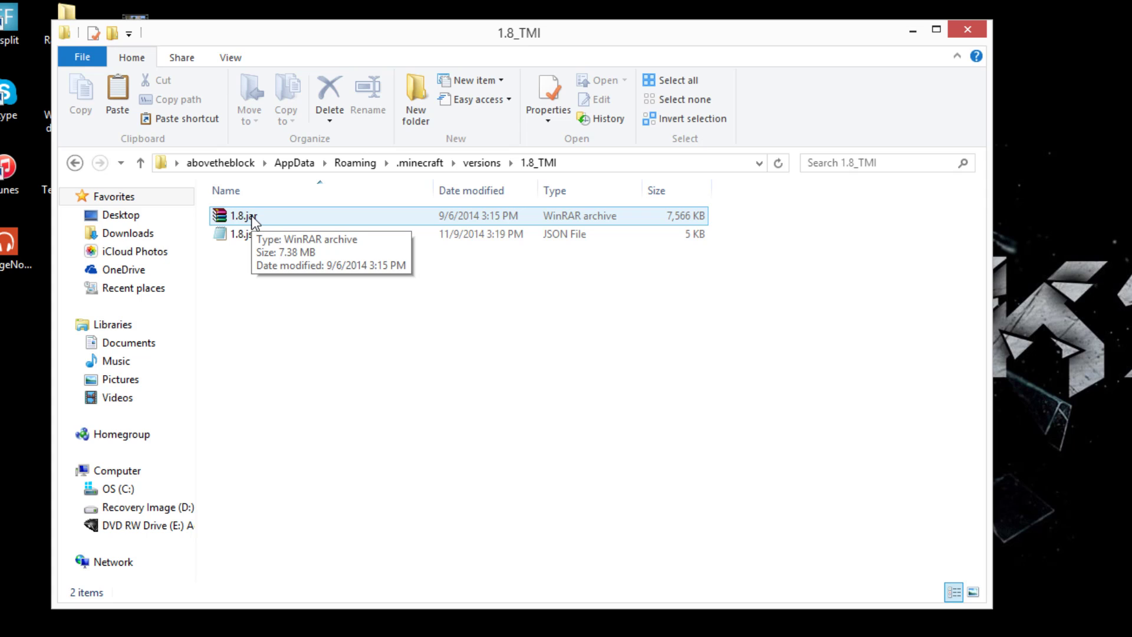
View the programs offered for opening 1.8.jar without choosing one.
right_click(253, 219)
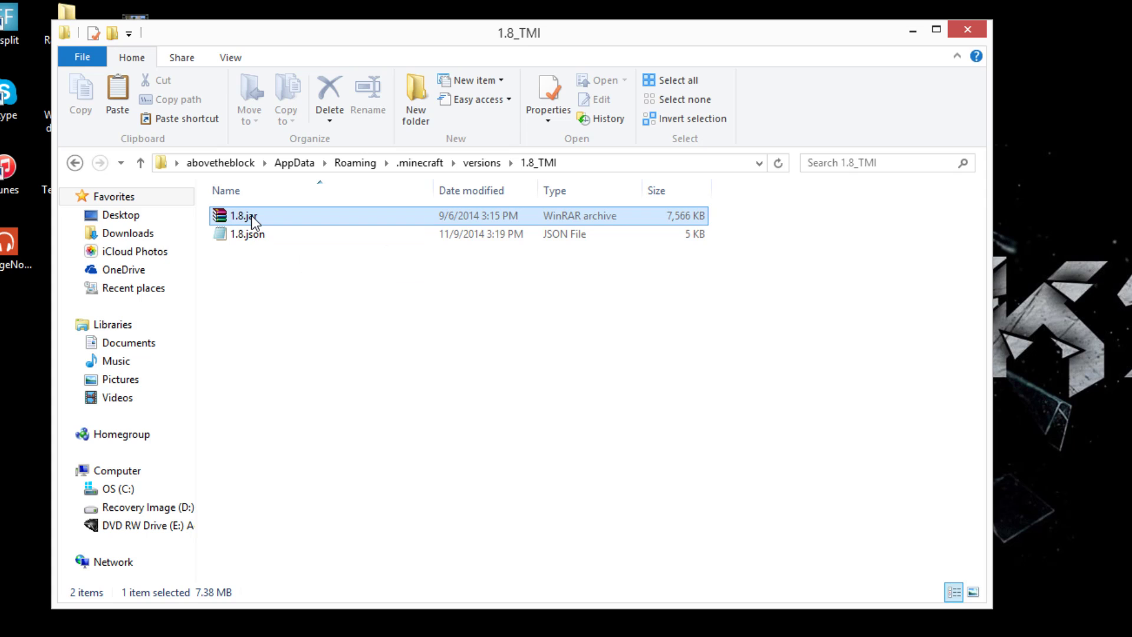
mouse_move(331, 365)
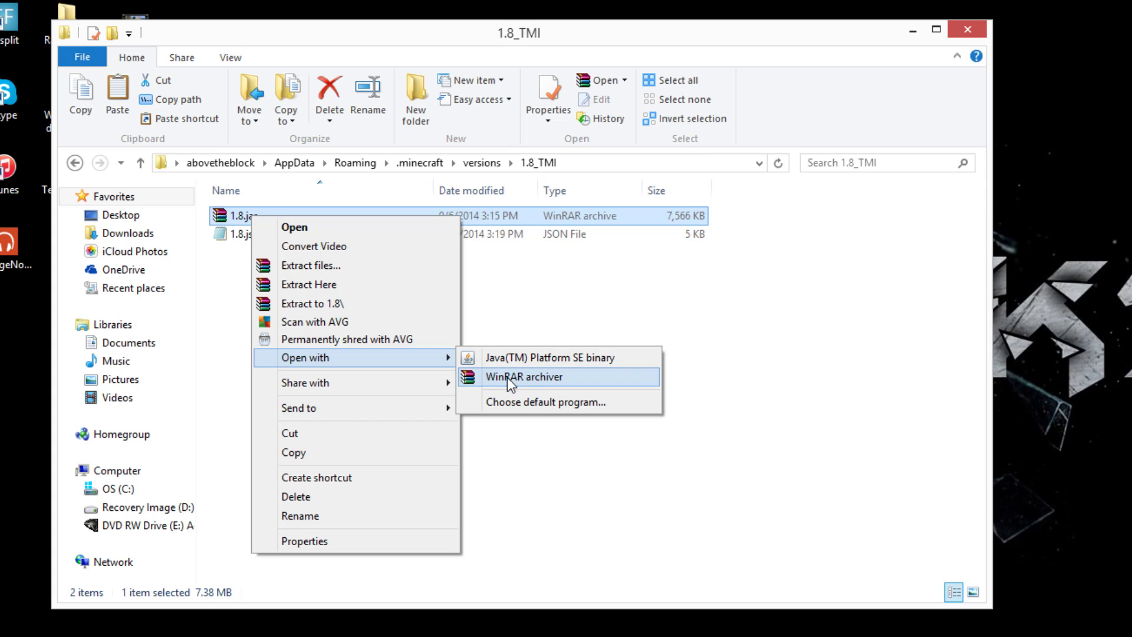
click(697, 367)
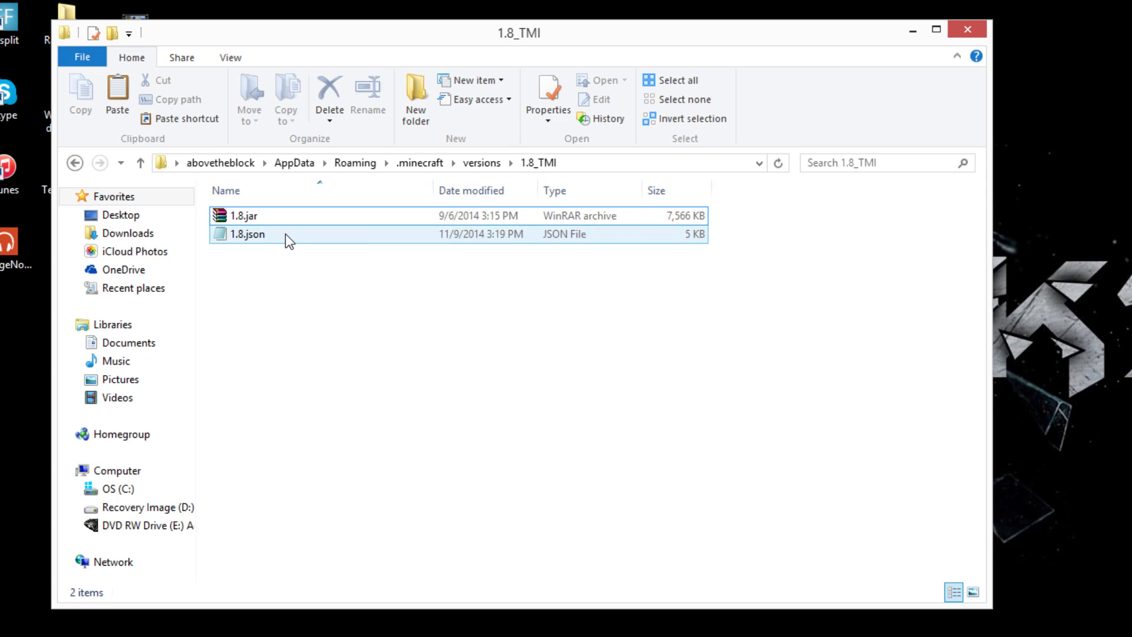
View the contents of 1.8.json in Notepad and close the file.
right_click(288, 236)
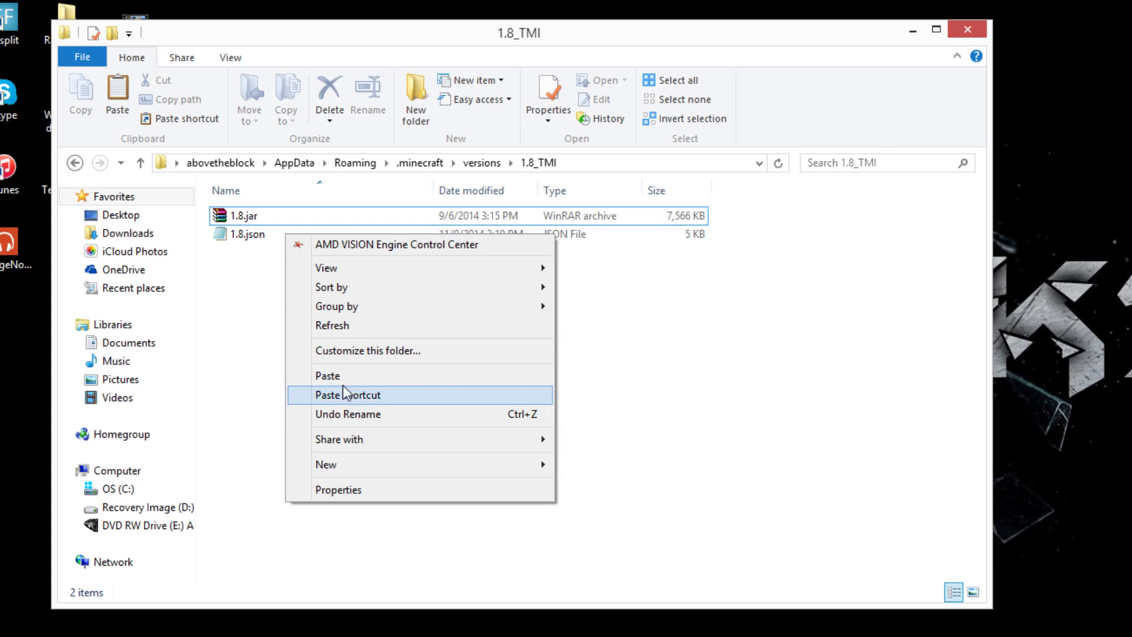
click(260, 321)
right_click(242, 234)
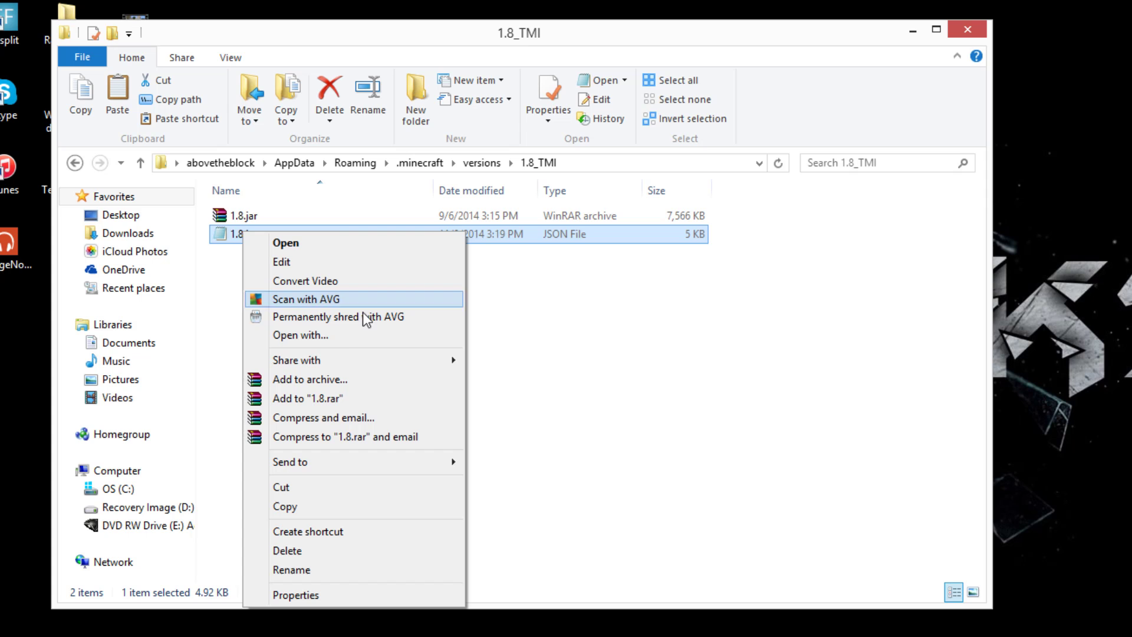
click(316, 335)
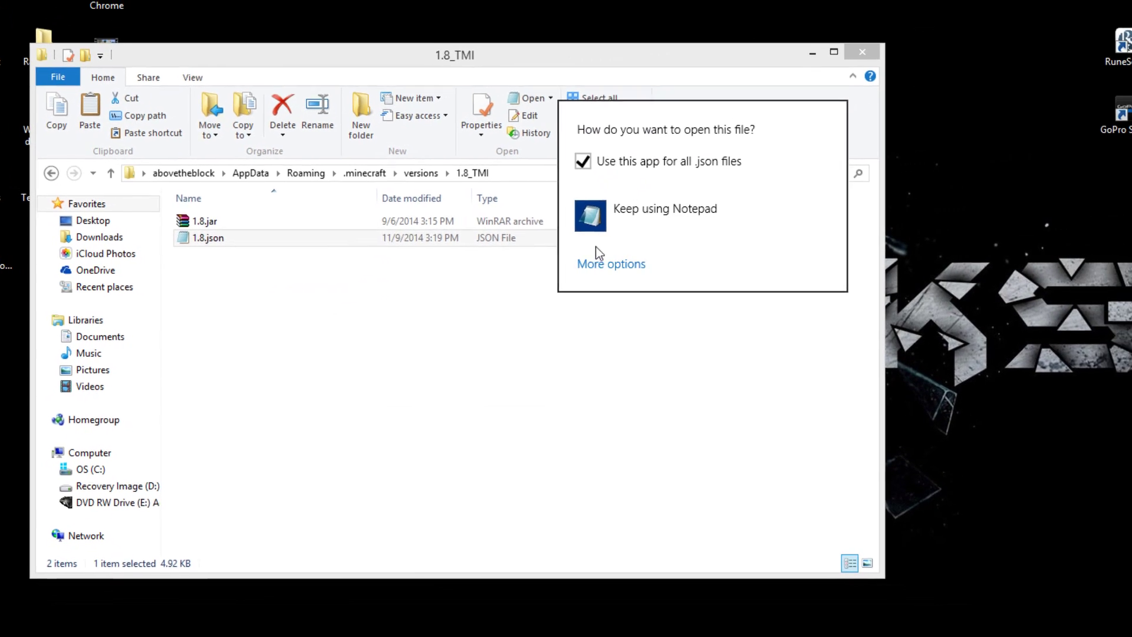
click(614, 211)
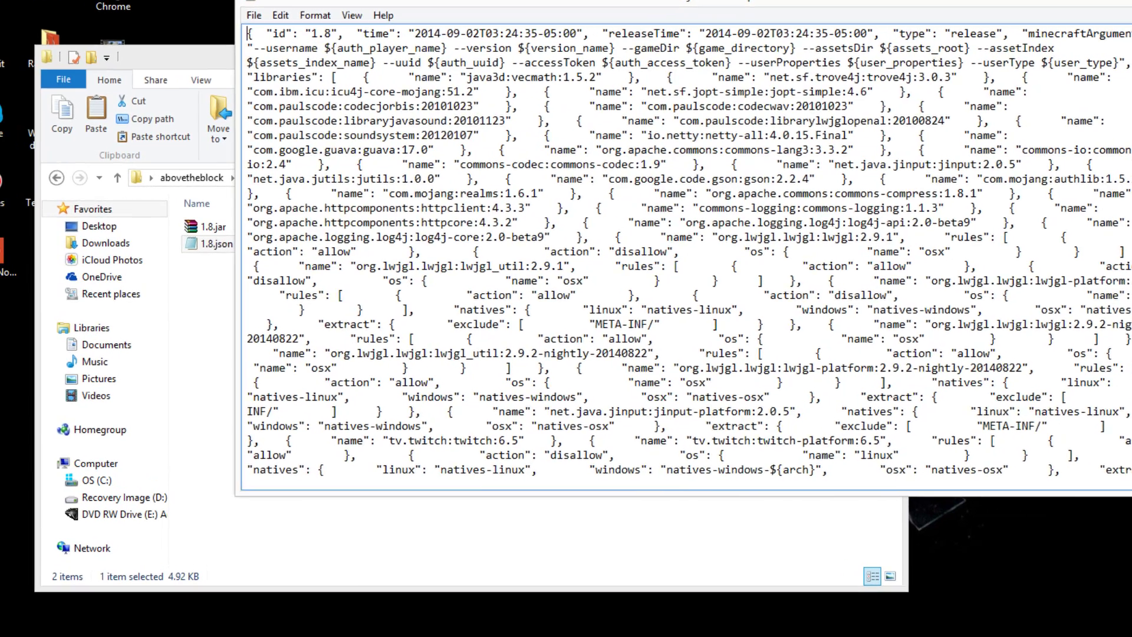
click(1109, 2)
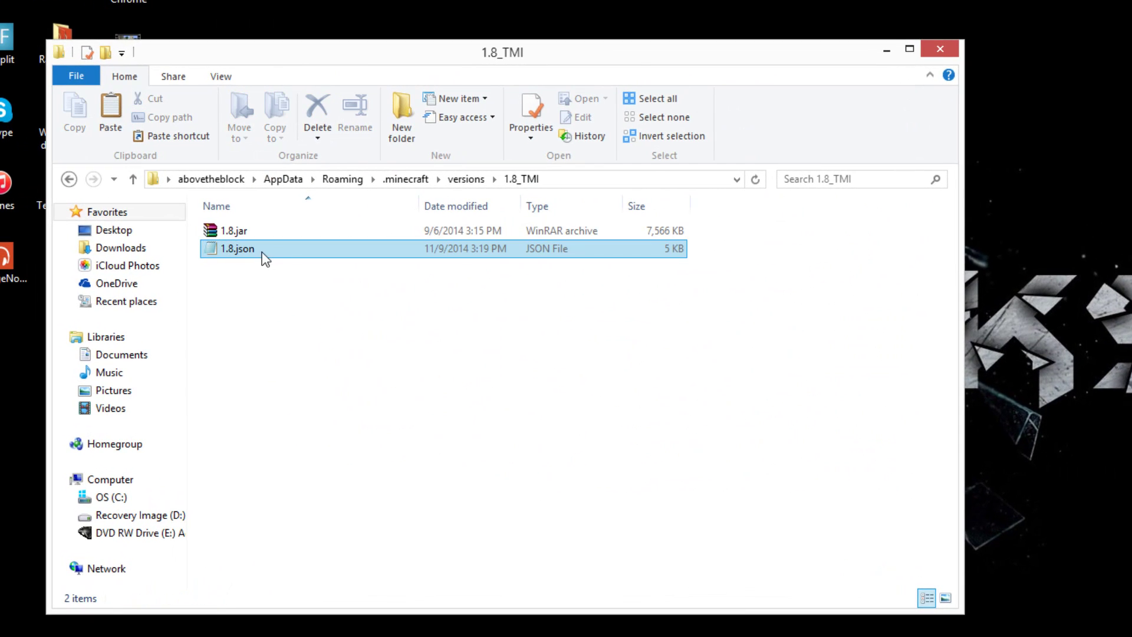
Rename the 1.8.json file in the 1.8_TMI folder as 1.8_TMI.json.
right_click(221, 255)
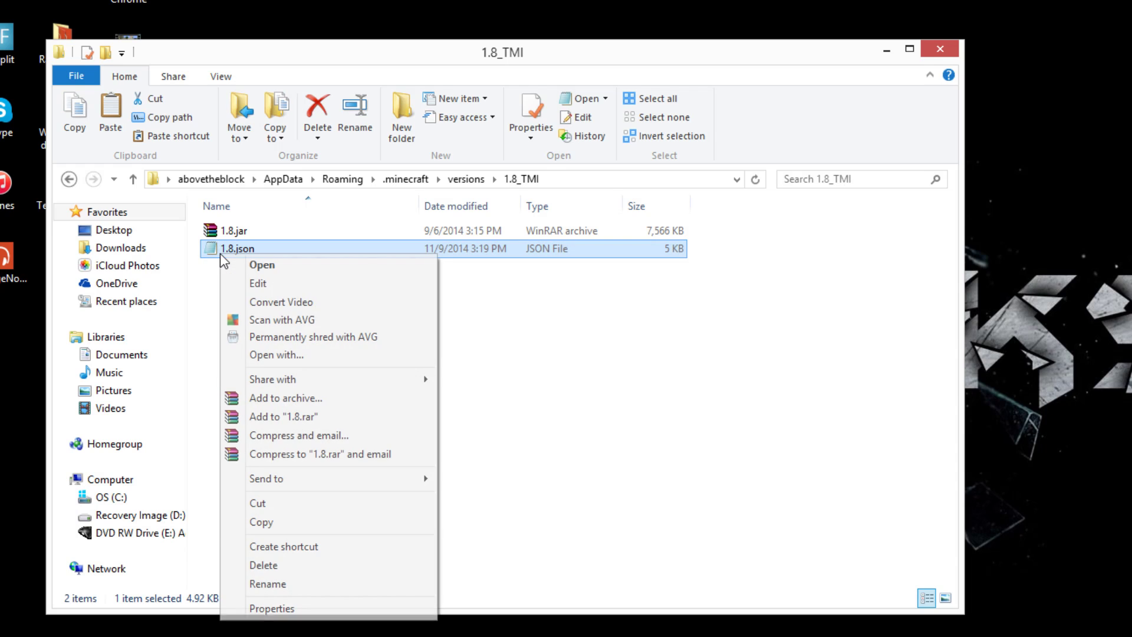
click(271, 584)
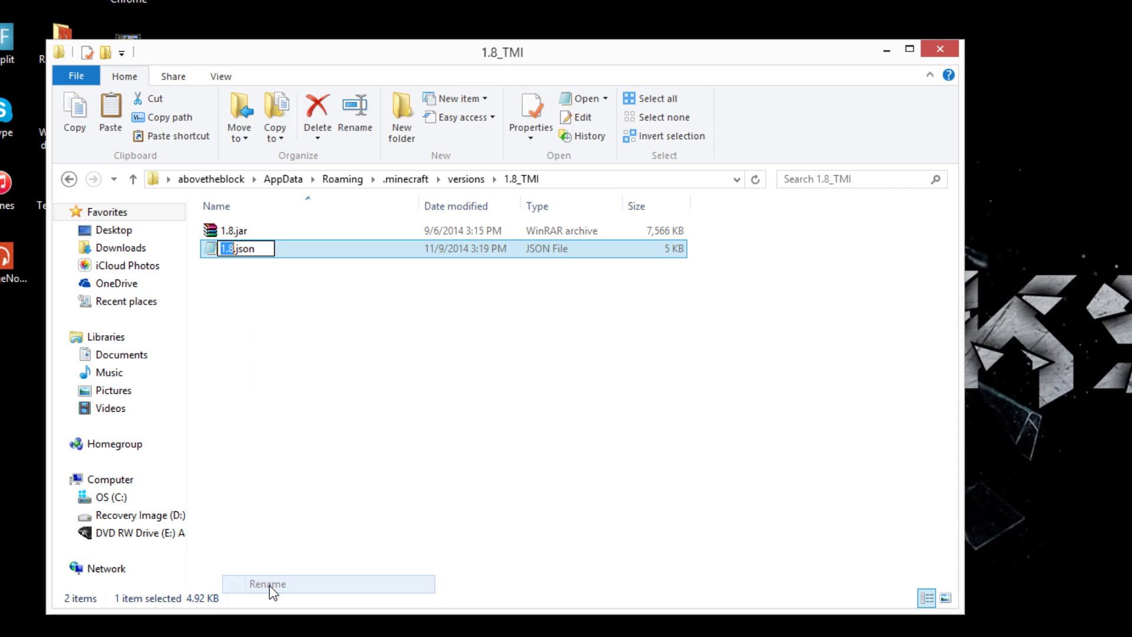
click(239, 253)
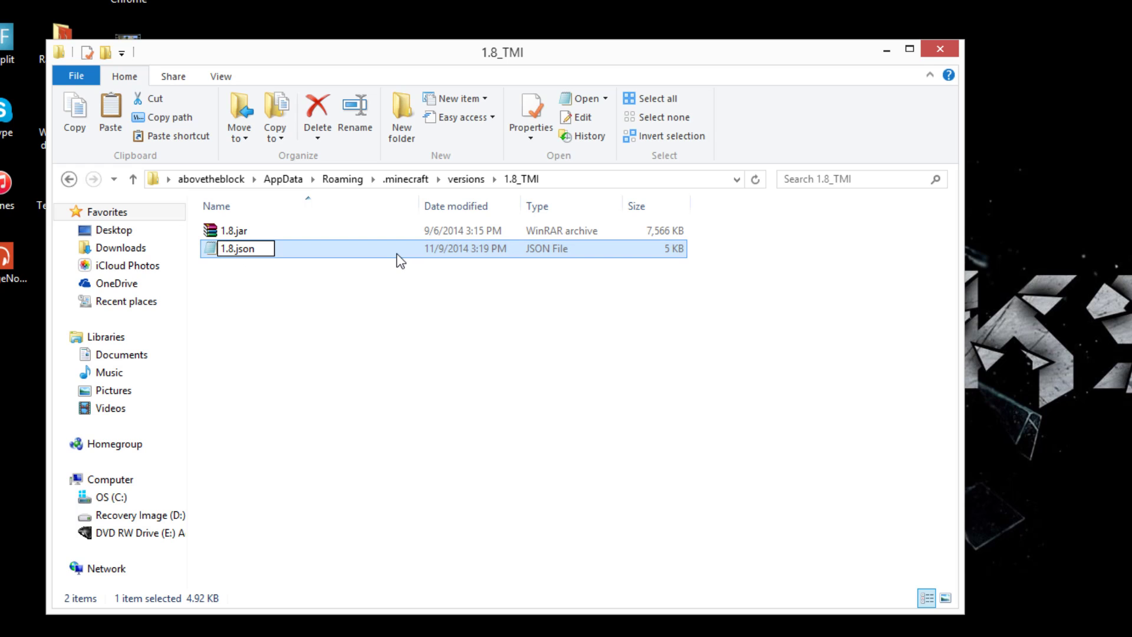
text(_TM)
key(BackSpace)
text(MI)
key(Return)
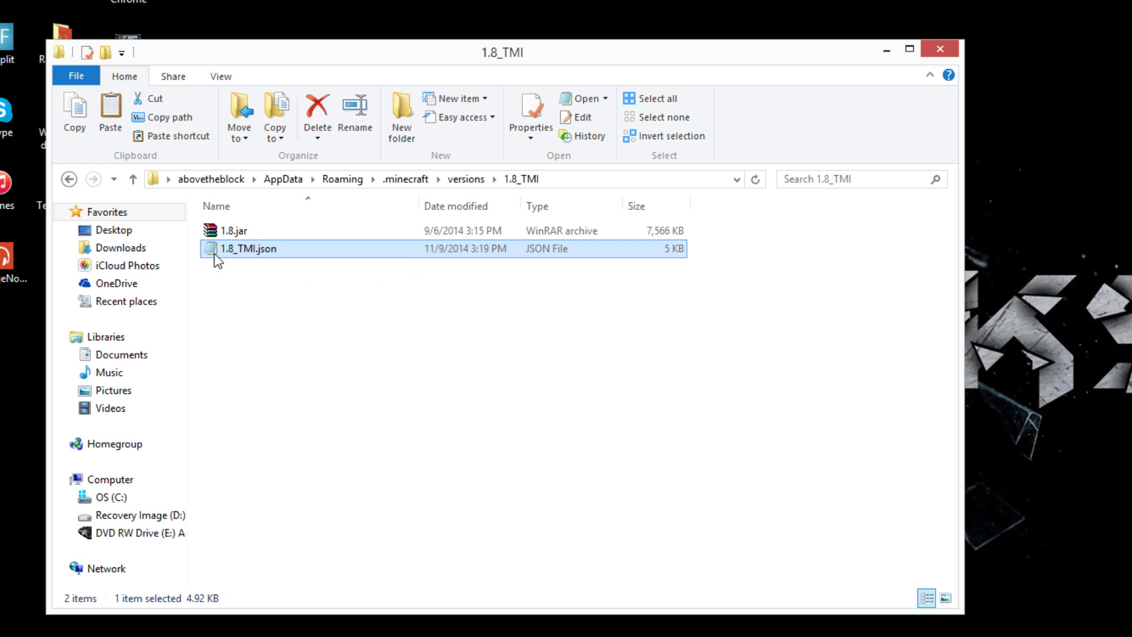
Rename the 1.8.jar file as 1.8_TMI.jar, matching the folder name.
right_click(228, 234)
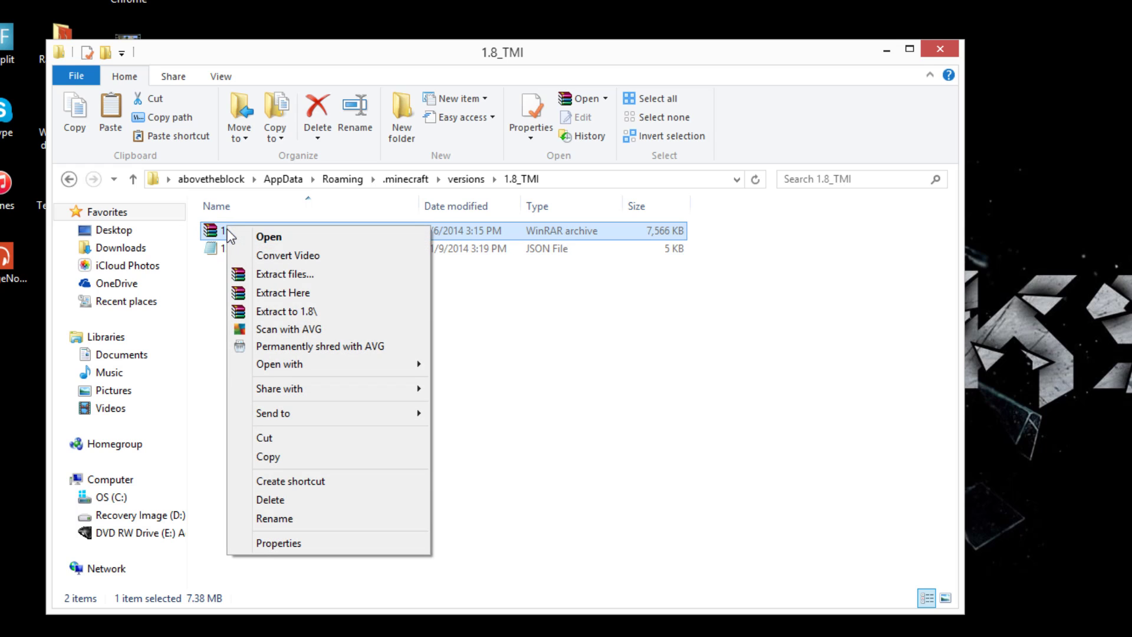
click(289, 518)
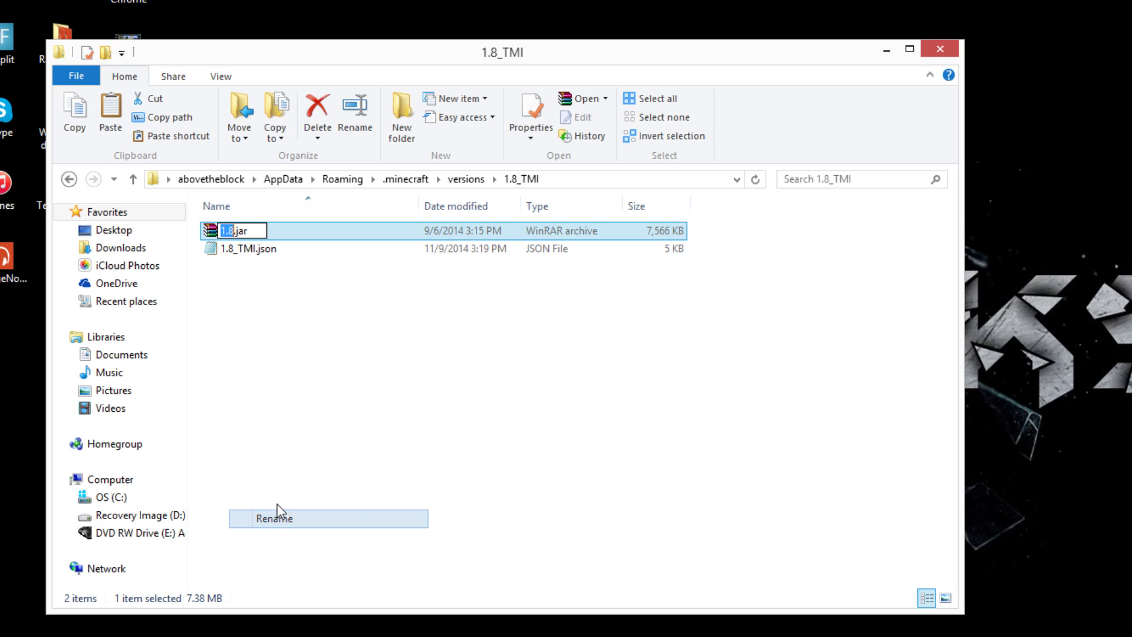
click(235, 231)
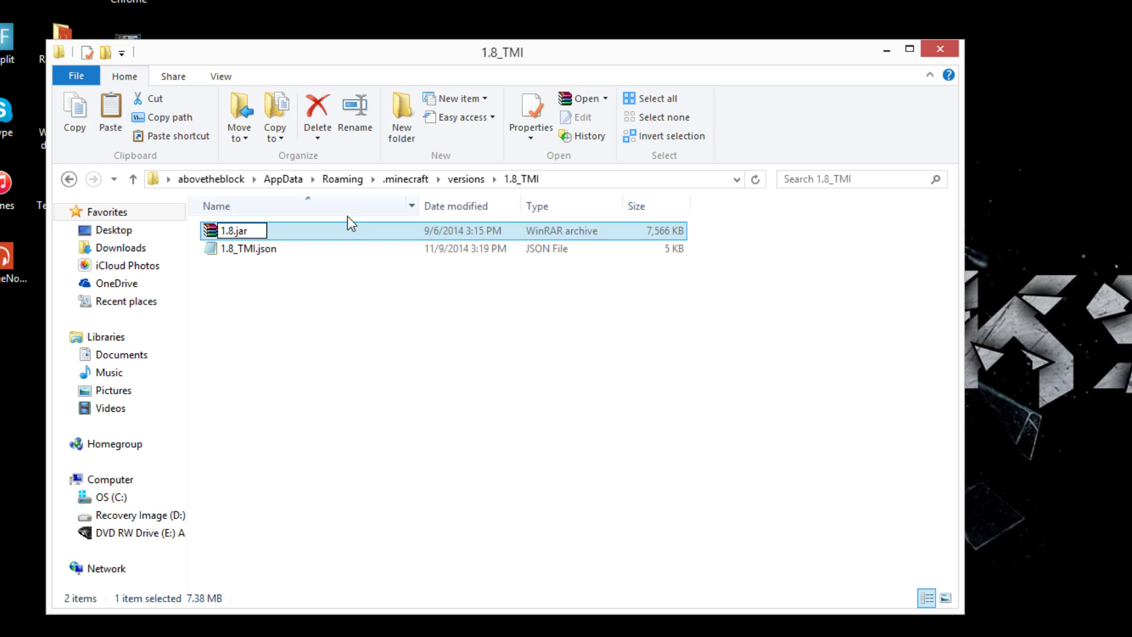
text(_TMI)
key(Return)
click(317, 307)
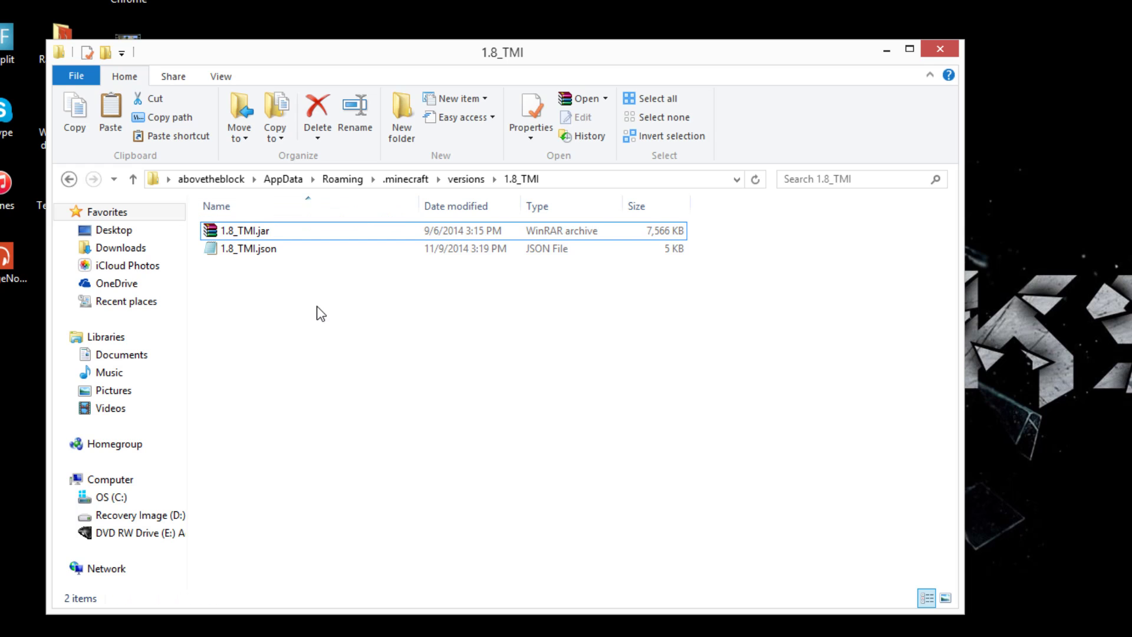
Open 1.8_TMI.json in Notepad and change the "id" value at its beginning to "1.8_TMI".
click(260, 231)
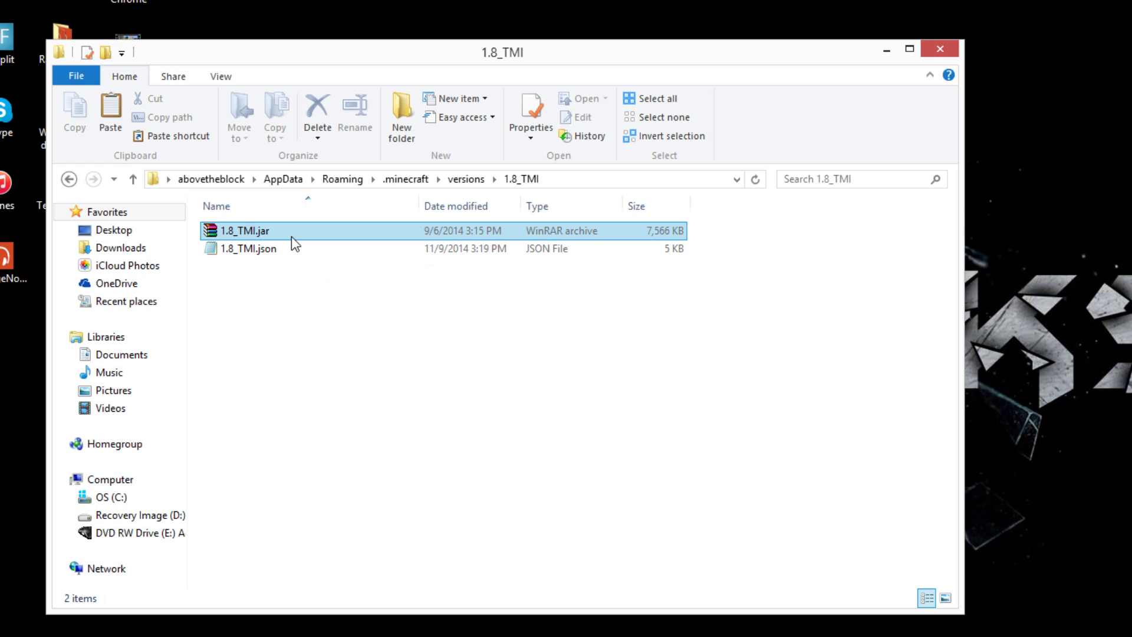
double_click(258, 250)
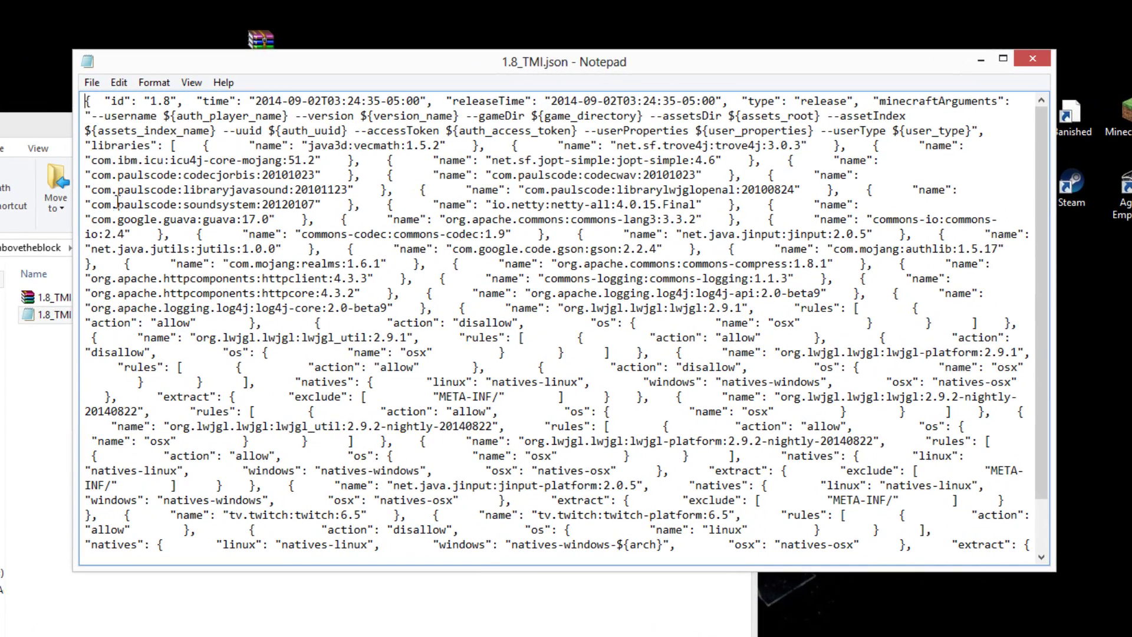
drag(95, 103, 324, 543)
drag(518, 148, 888, 177)
click(410, 310)
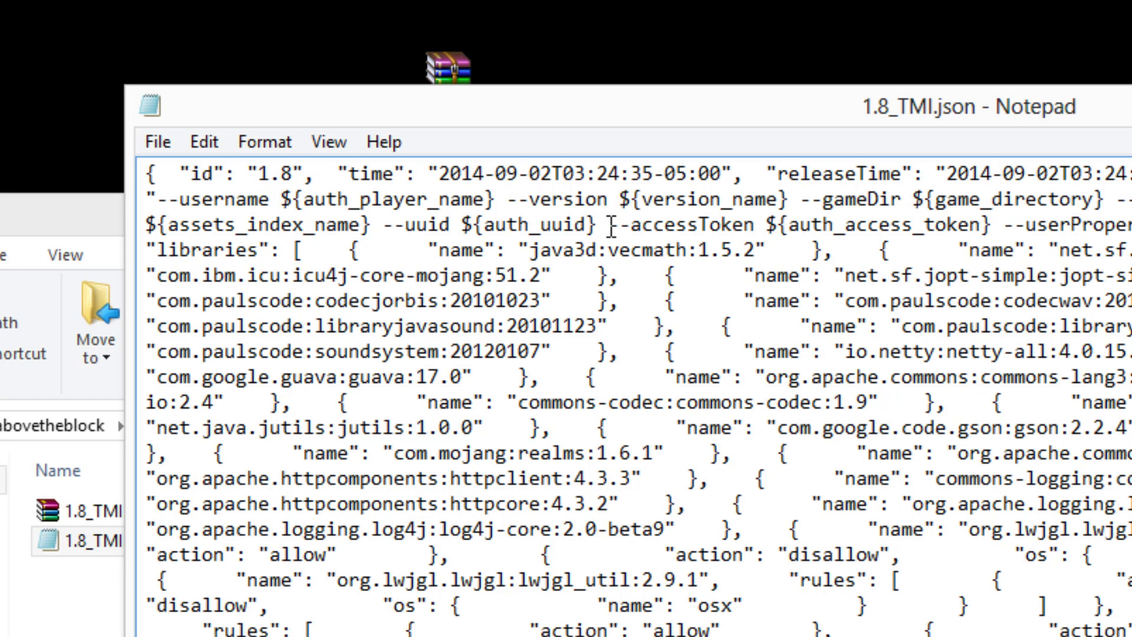
text(_T)
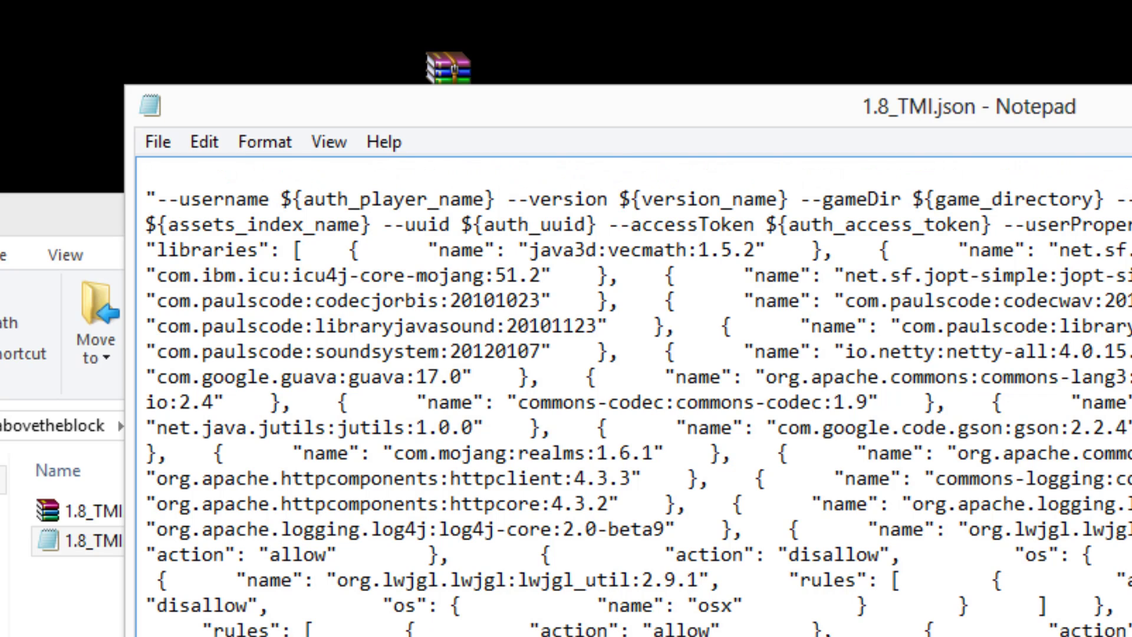
text(MI)
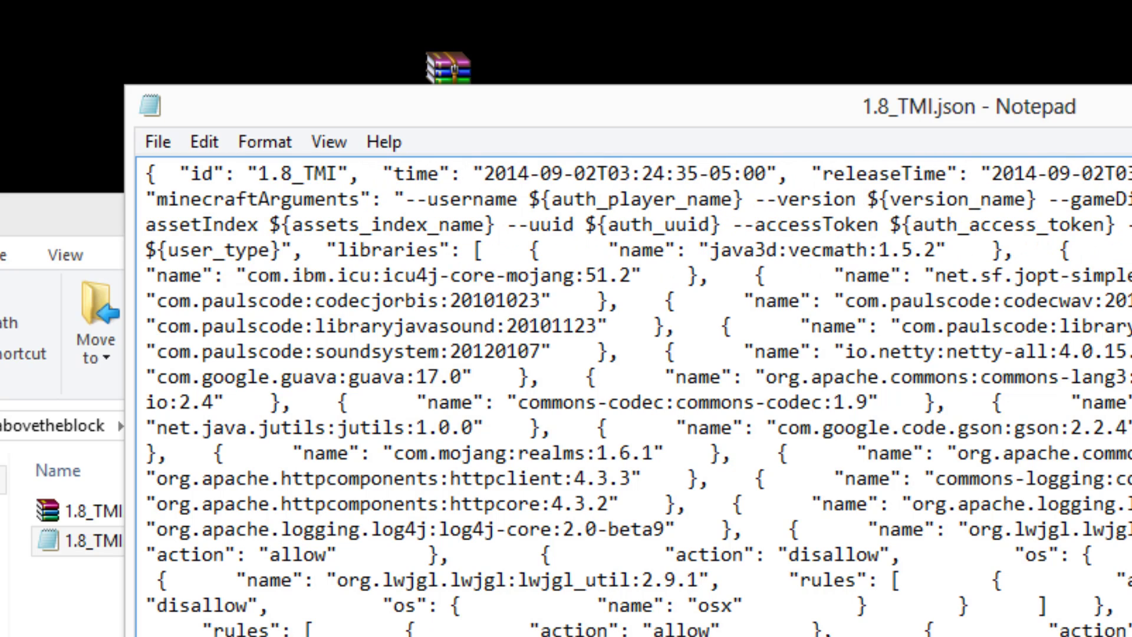
Save the edited 1.8_TMI.json file and close Notepad.
double_click(625, 276)
click(509, 353)
click(161, 145)
mouse_move(158, 145)
click(154, 236)
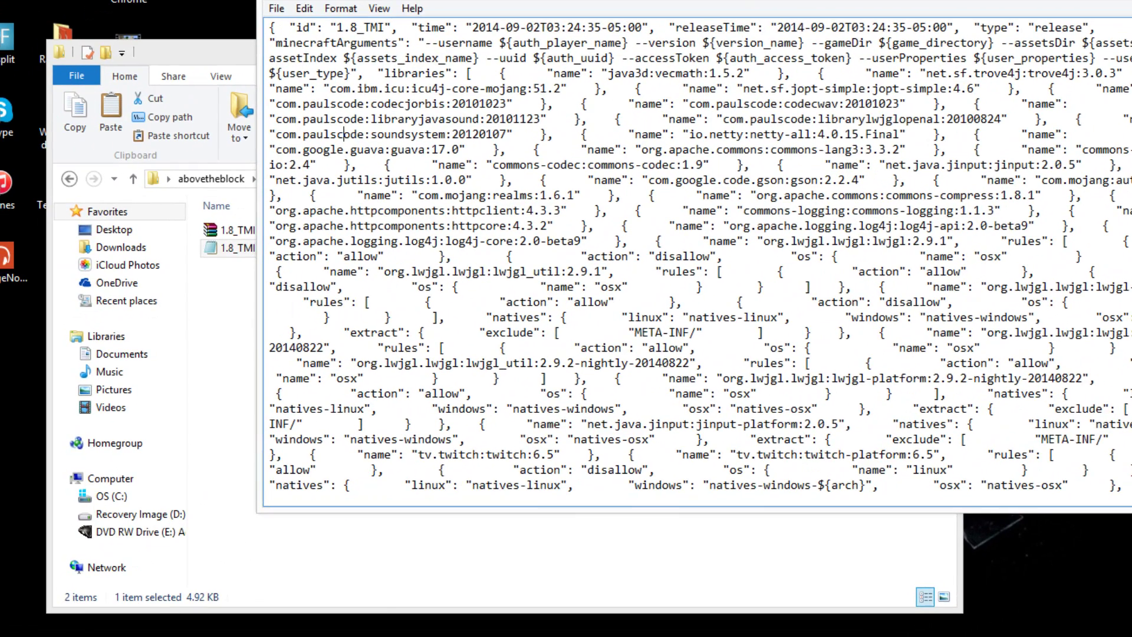
key(alt+F4)
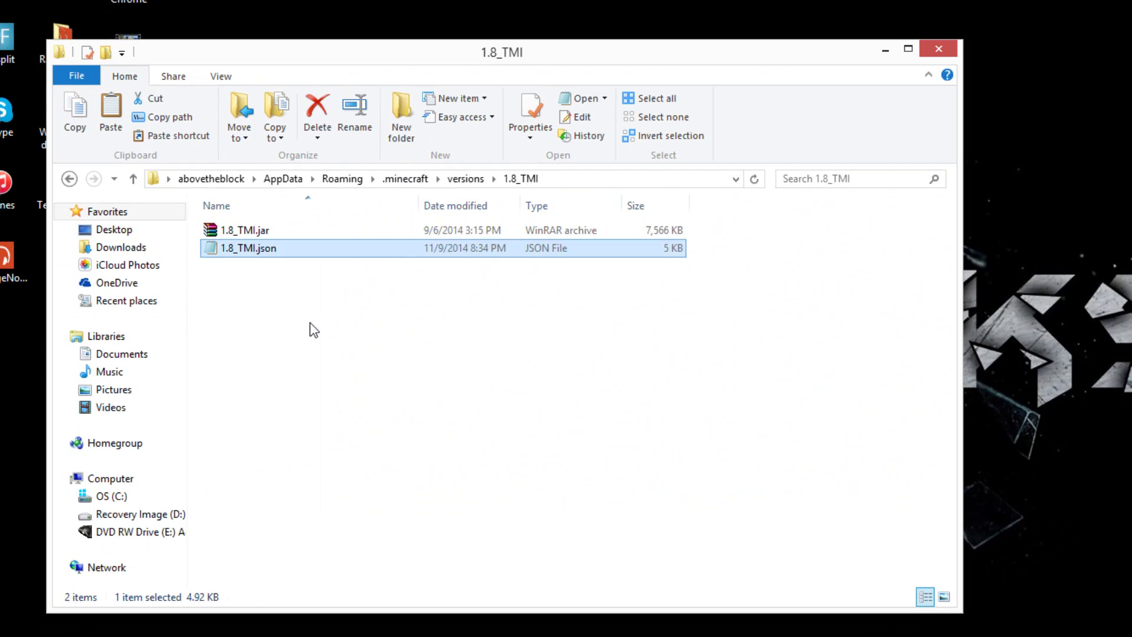
Open 1.8_TMI.jar and the downloaded TooManyItems zip in WinRAR, dismiss the licence reminder, and place the two archive windows side by side.
double_click(248, 232)
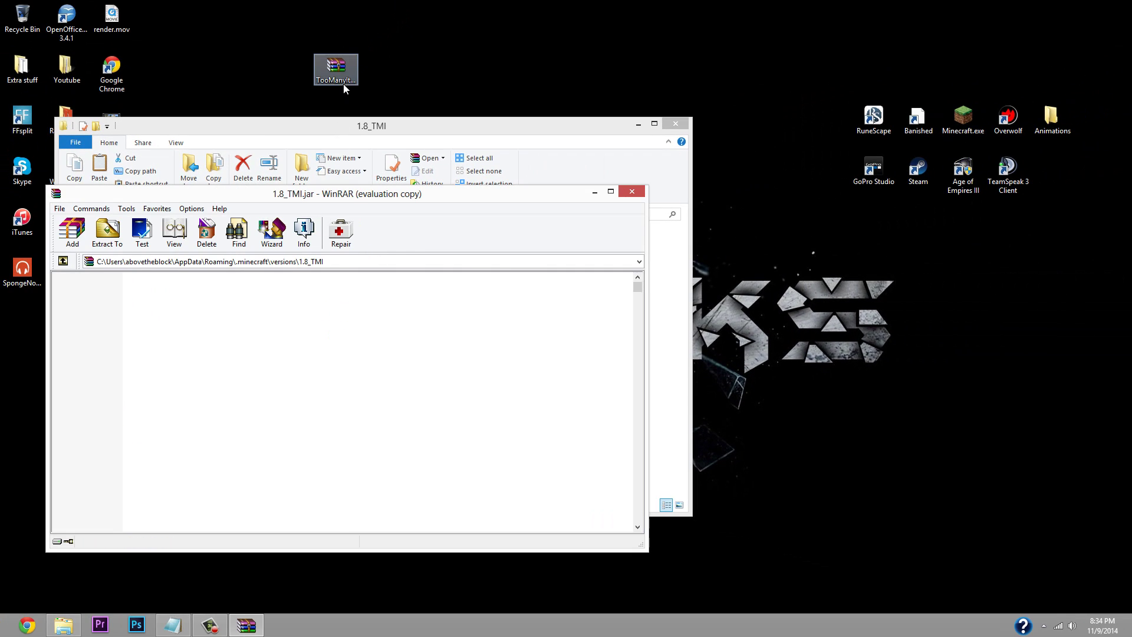
click(410, 376)
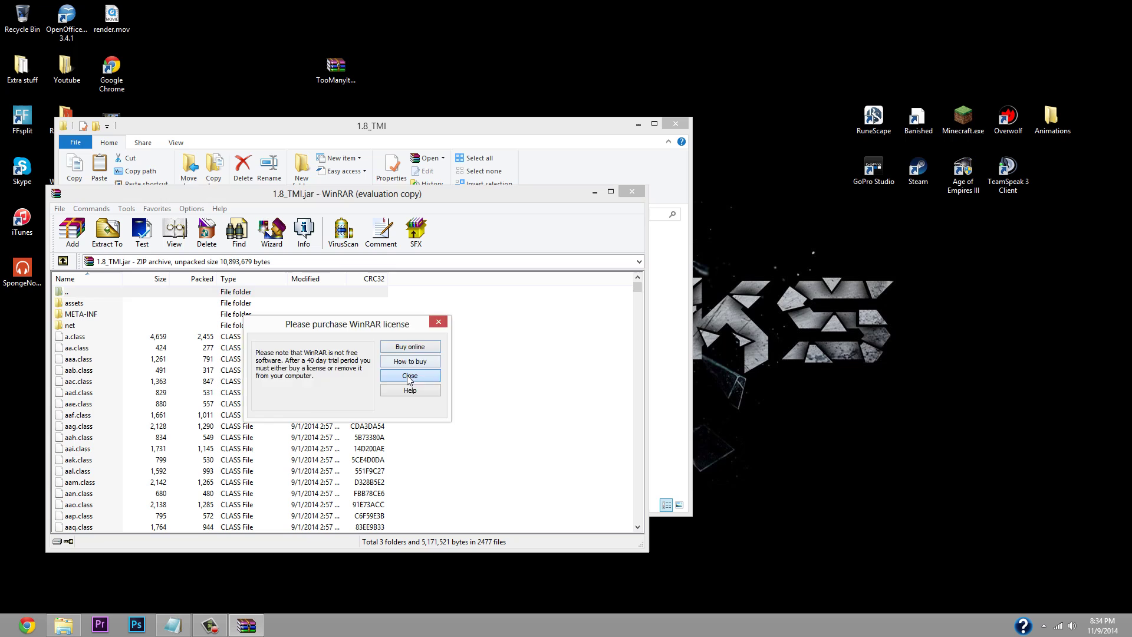
double_click(336, 69)
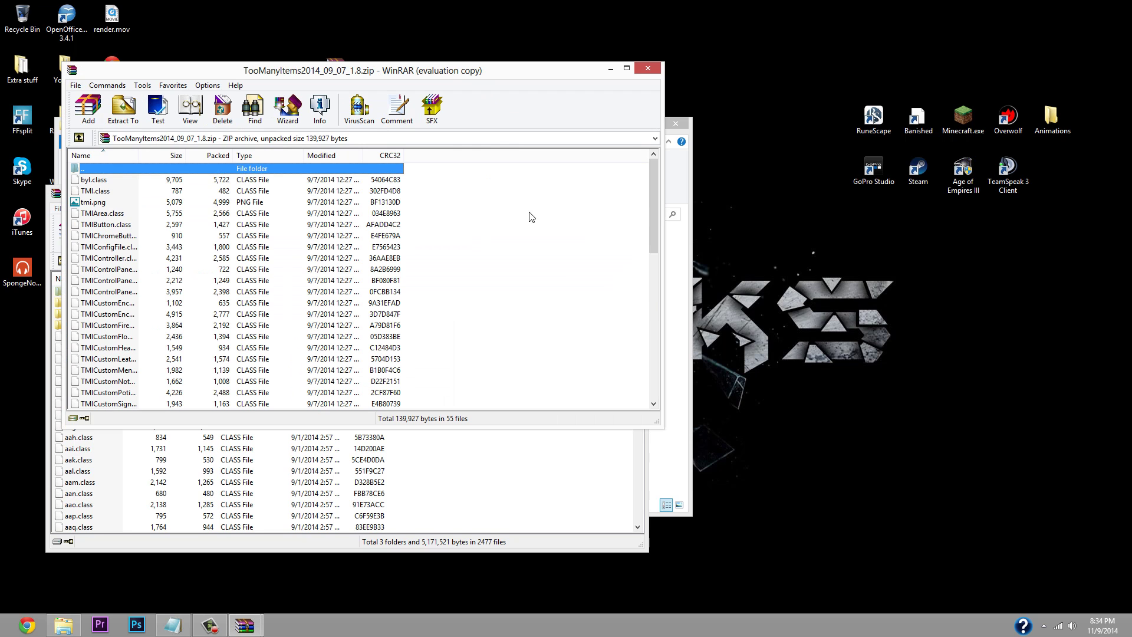
drag(428, 70, 816, 164)
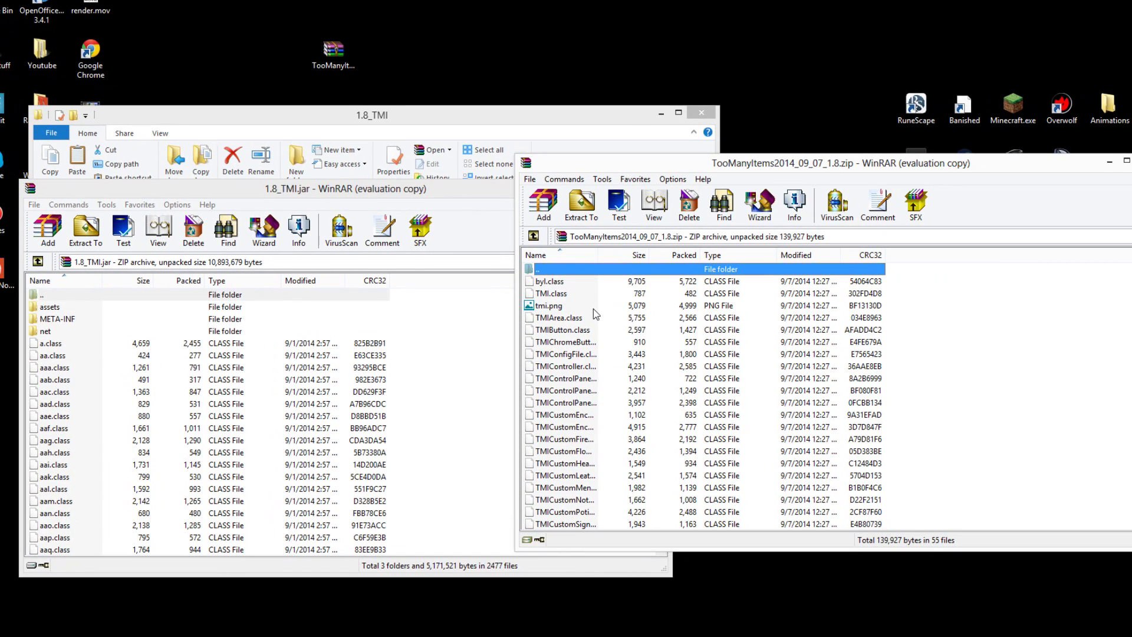
key(alt)
key(Escape)
key(alt+a)
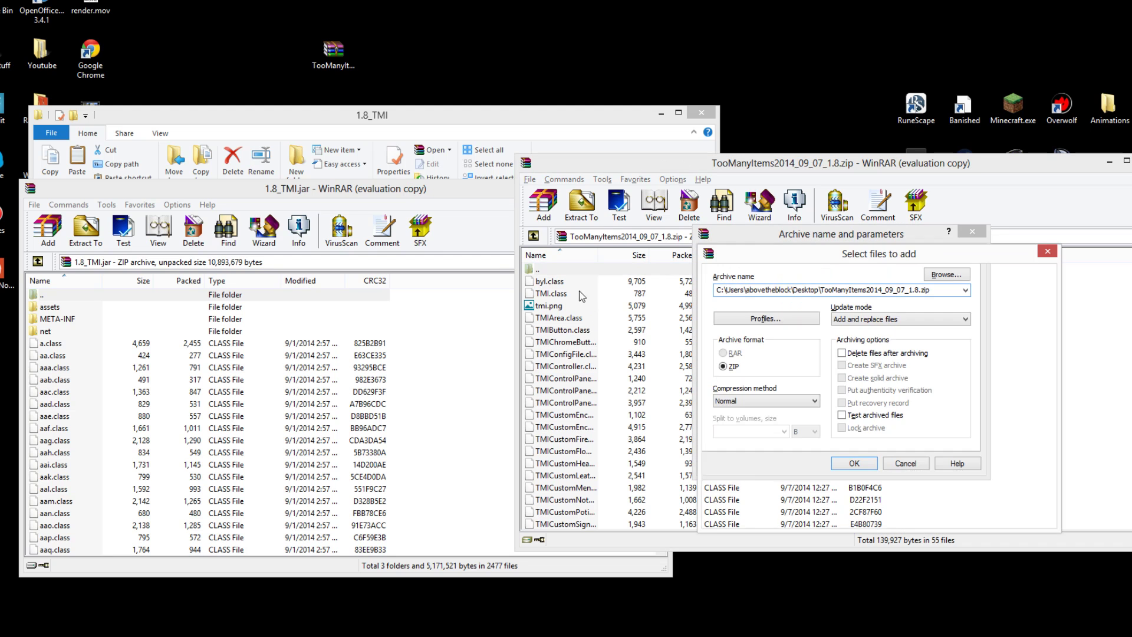
click(917, 516)
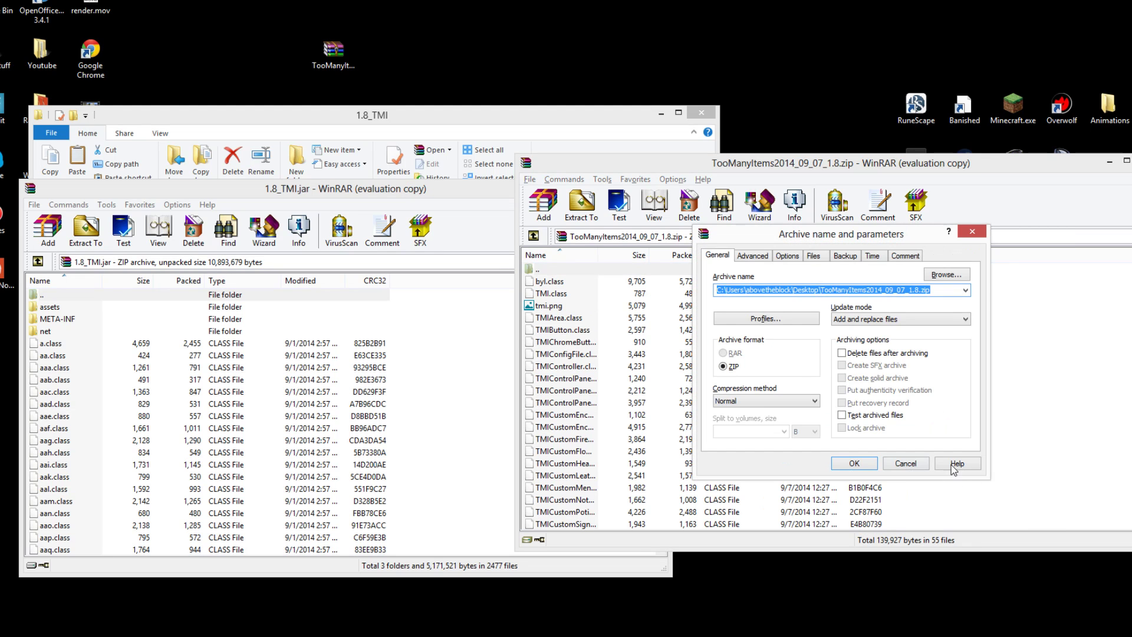
click(902, 463)
Add all files from the TooManyItems zip to 1.8_TMI.jar with the default archive settings, and close the zip.
click(529, 179)
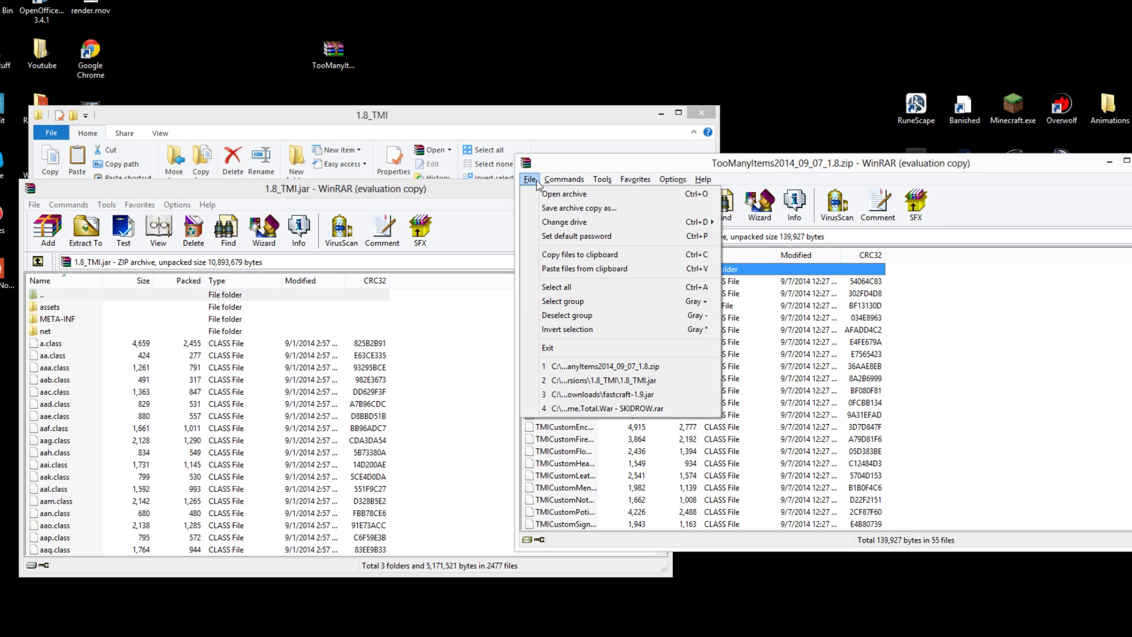
click(592, 286)
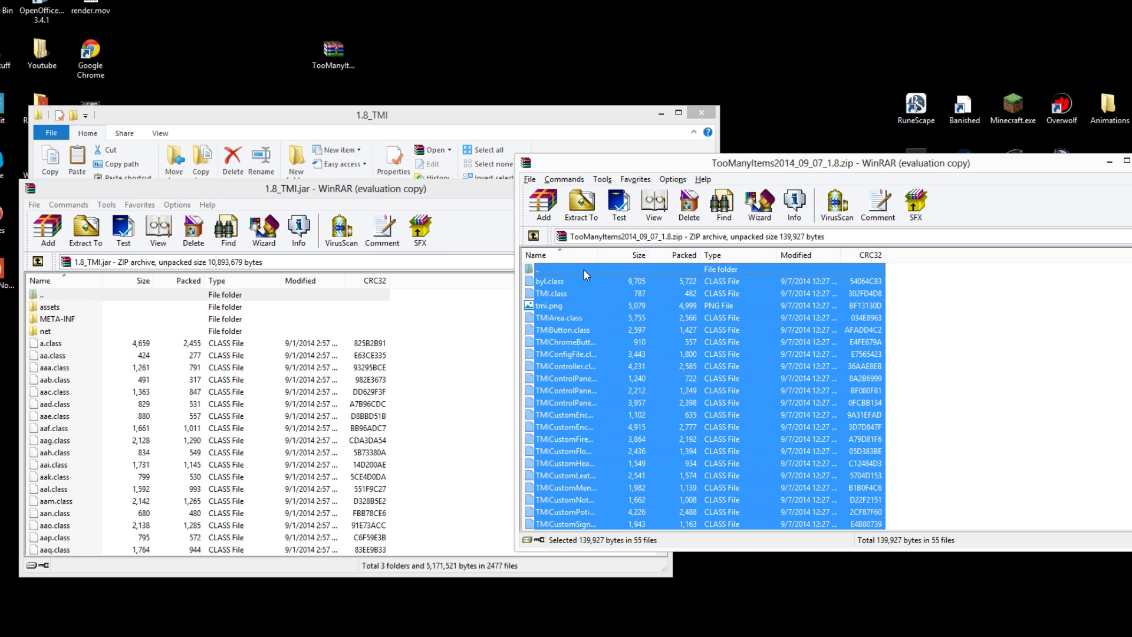
drag(584, 270, 481, 412)
drag(481, 412, 482, 413)
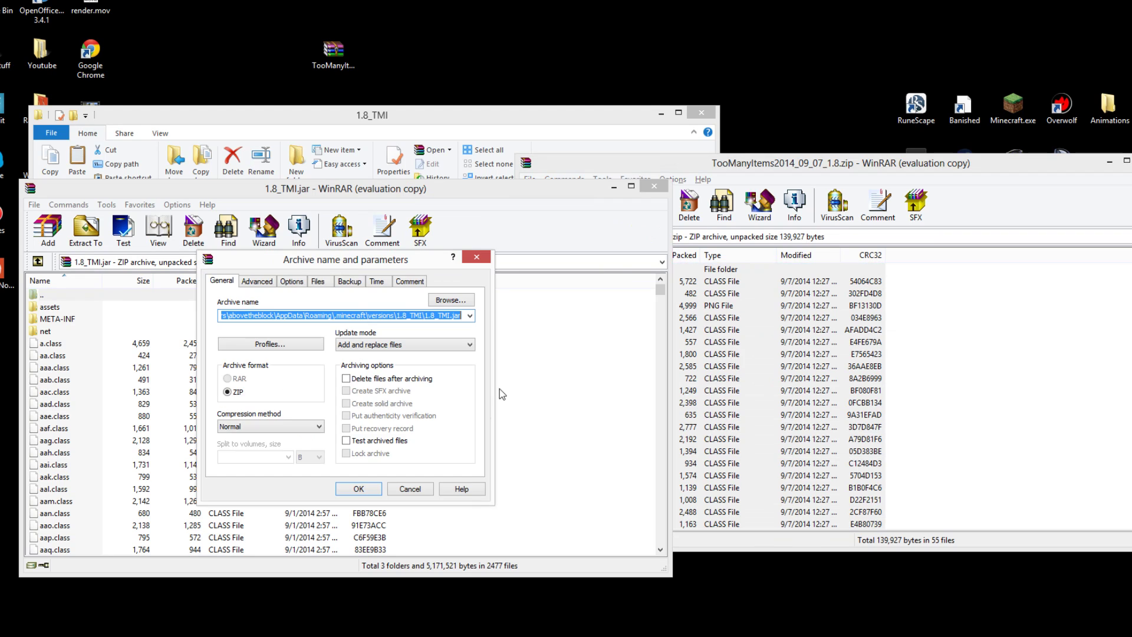
click(359, 491)
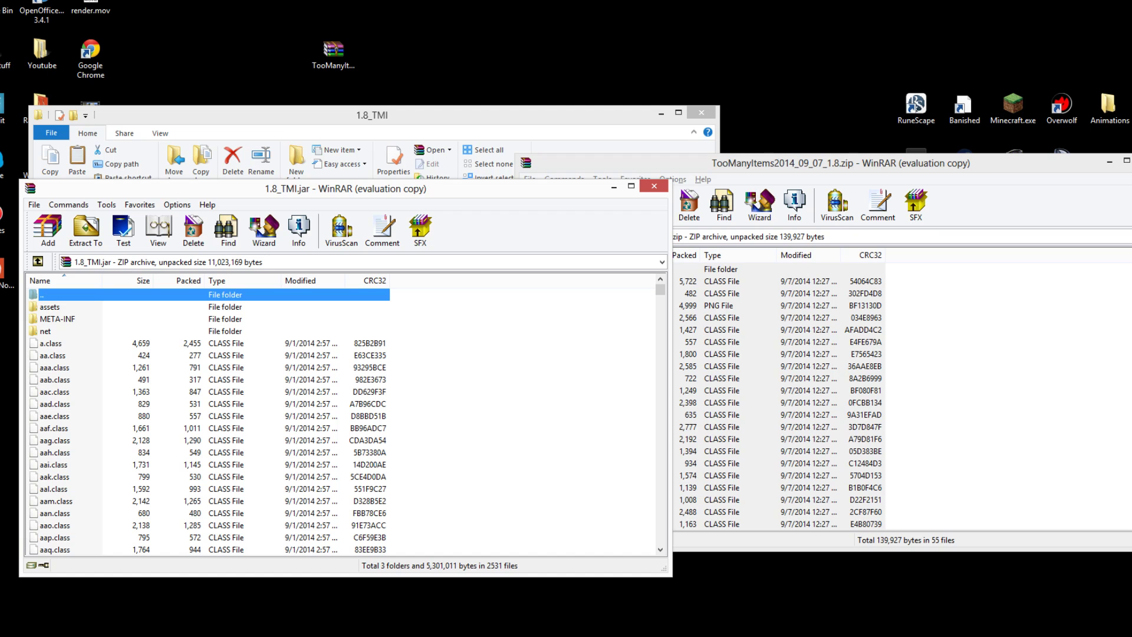
key(alt+F4)
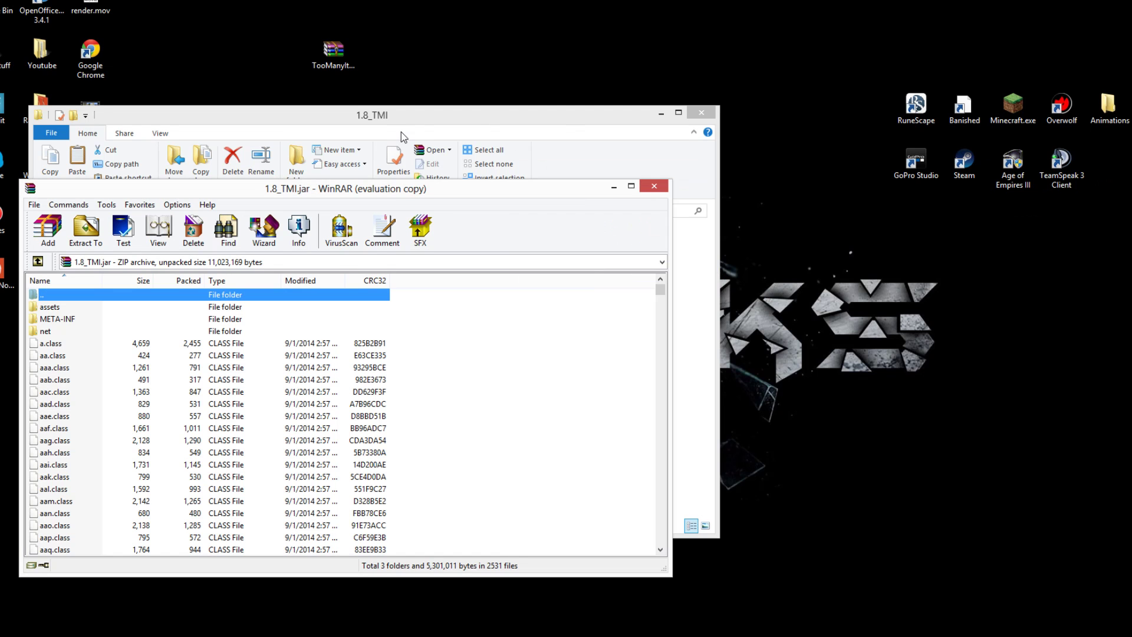
Delete the META-INF folder from 1.8_TMI.jar, then close the archive and the 1.8_TMI folder window.
drag(416, 194, 552, 182)
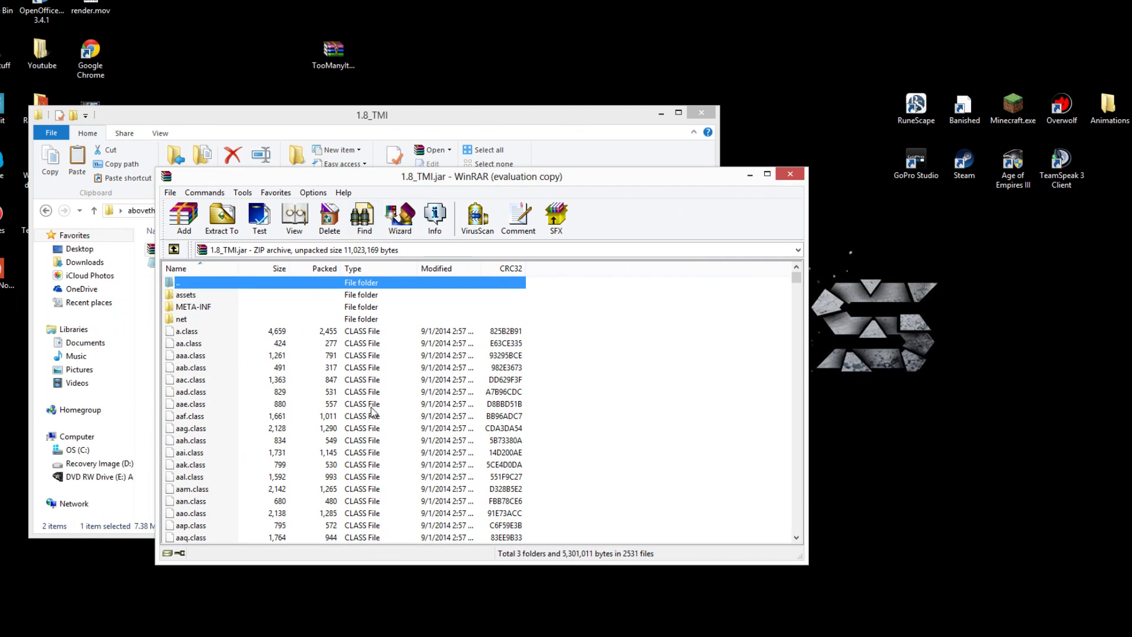
scroll(331, 442, down, 7)
scroll(331, 442, up, 7)
click(197, 310)
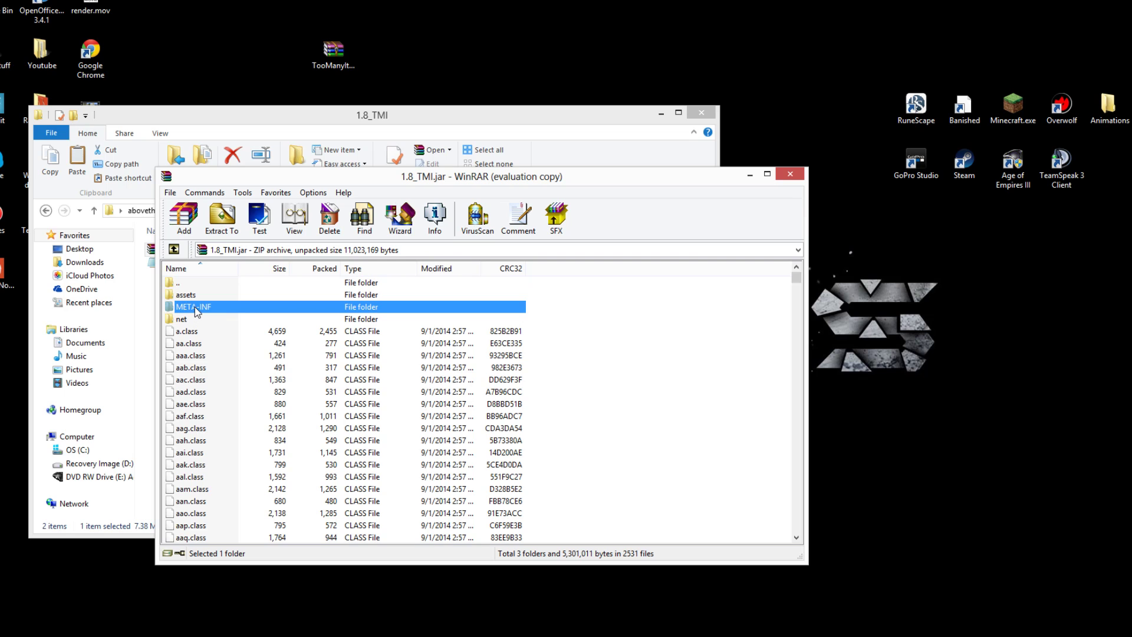
key(Delete)
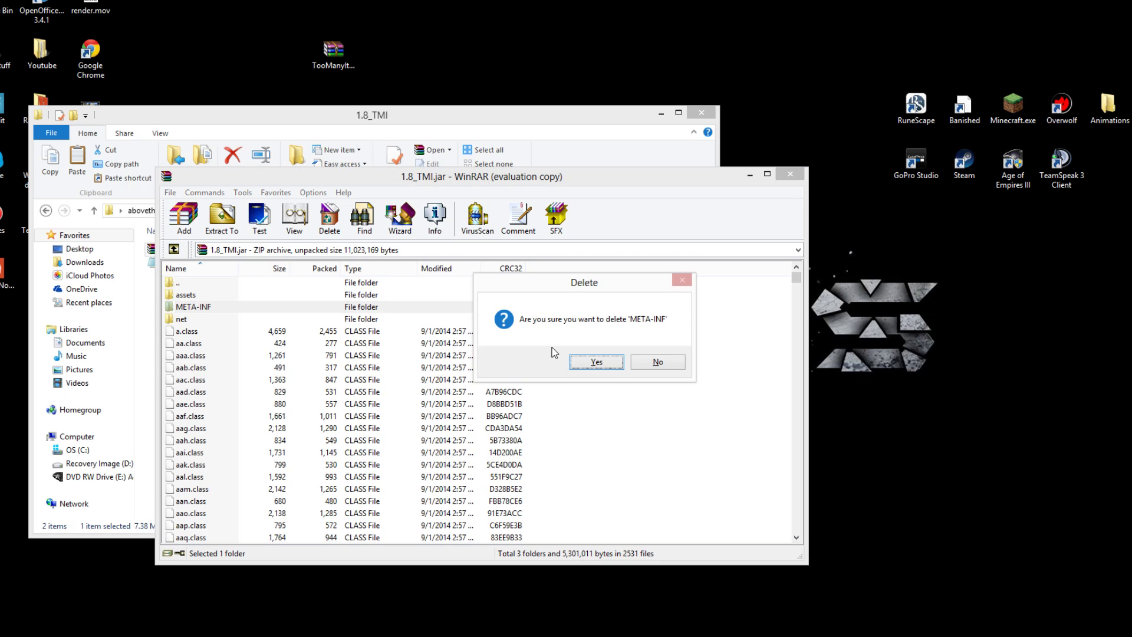
click(597, 362)
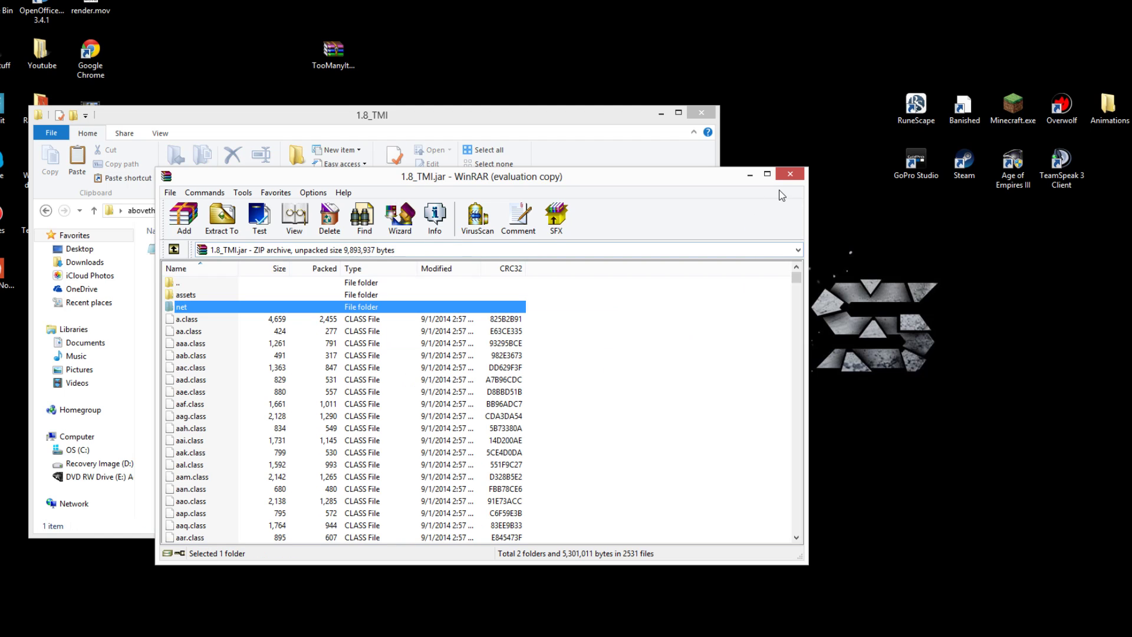
click(790, 177)
click(711, 115)
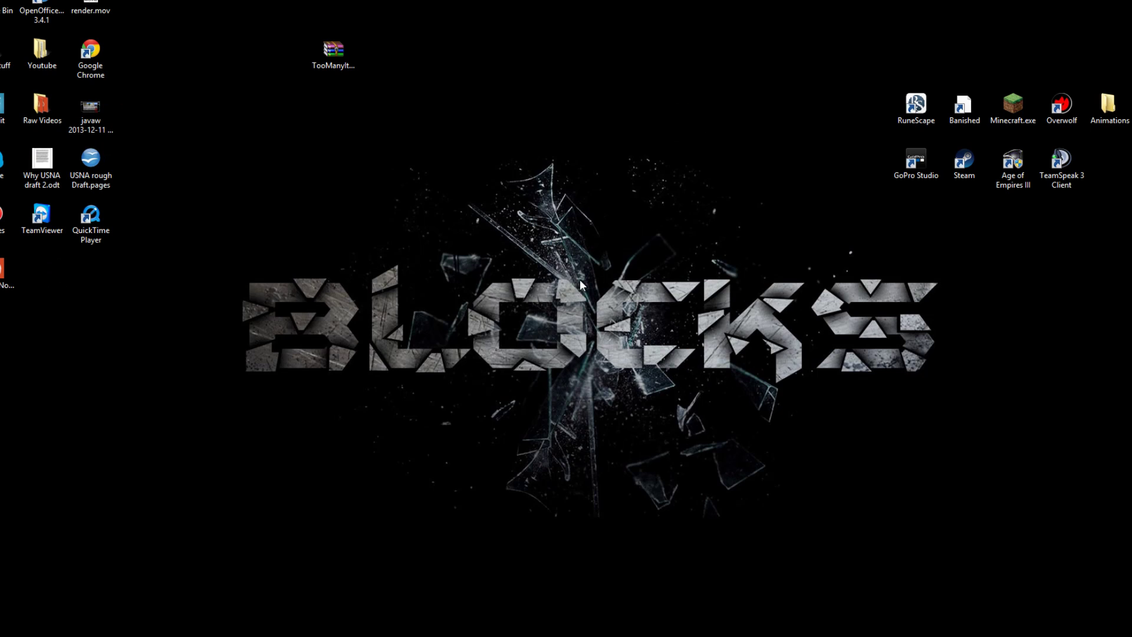
Open the Minecraft launcher and start a new profile named 1.8_TMI.
double_click(1007, 116)
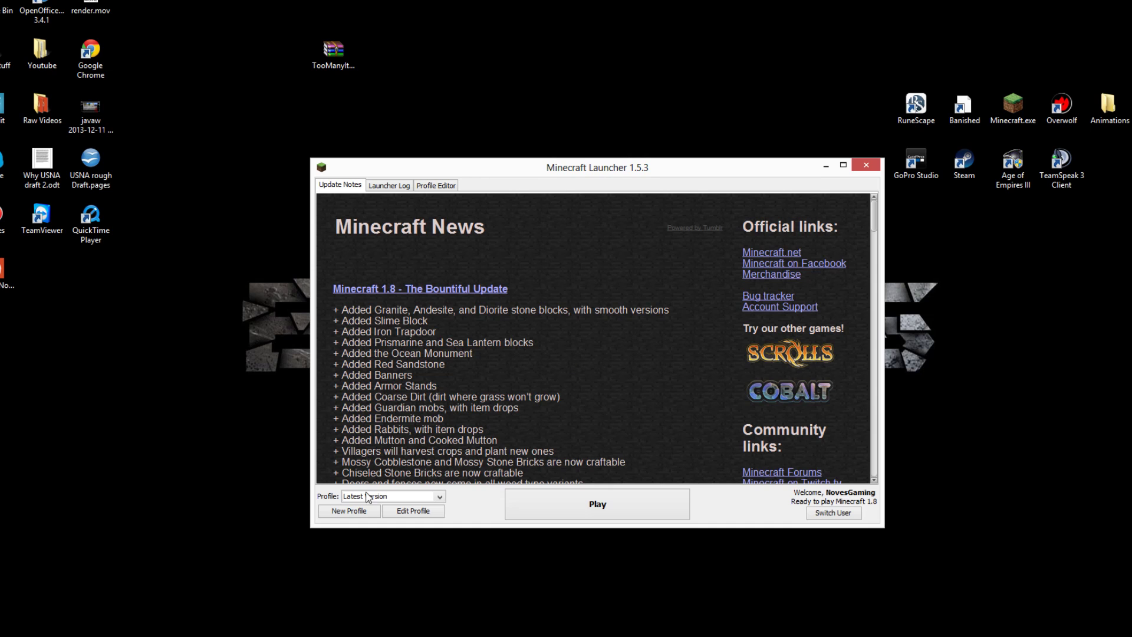
click(349, 511)
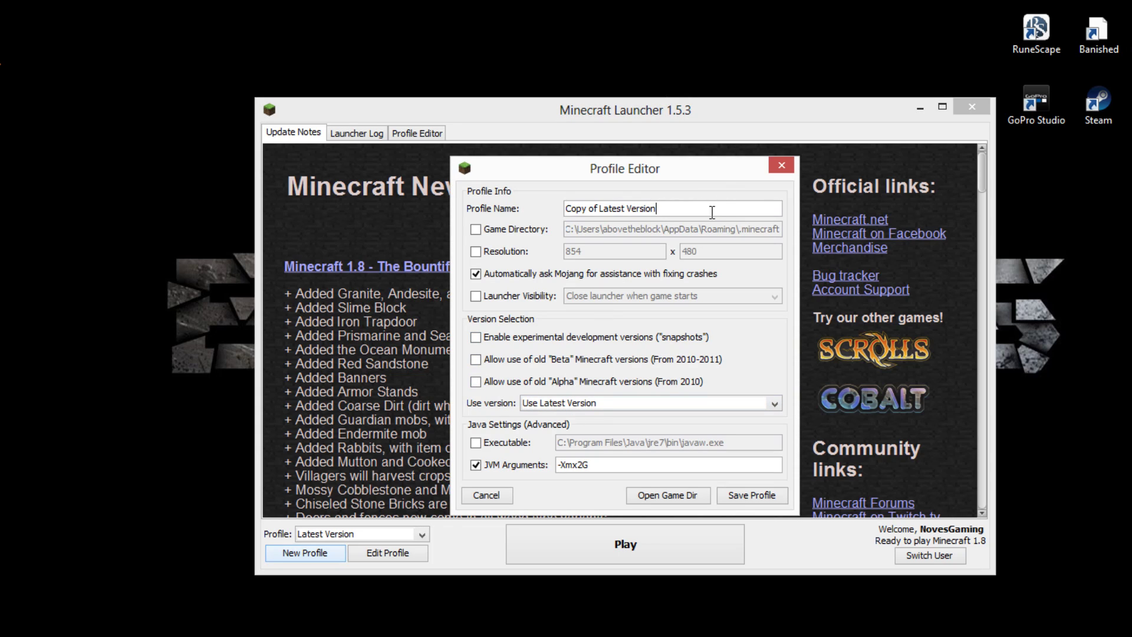
drag(712, 211, 366, 195)
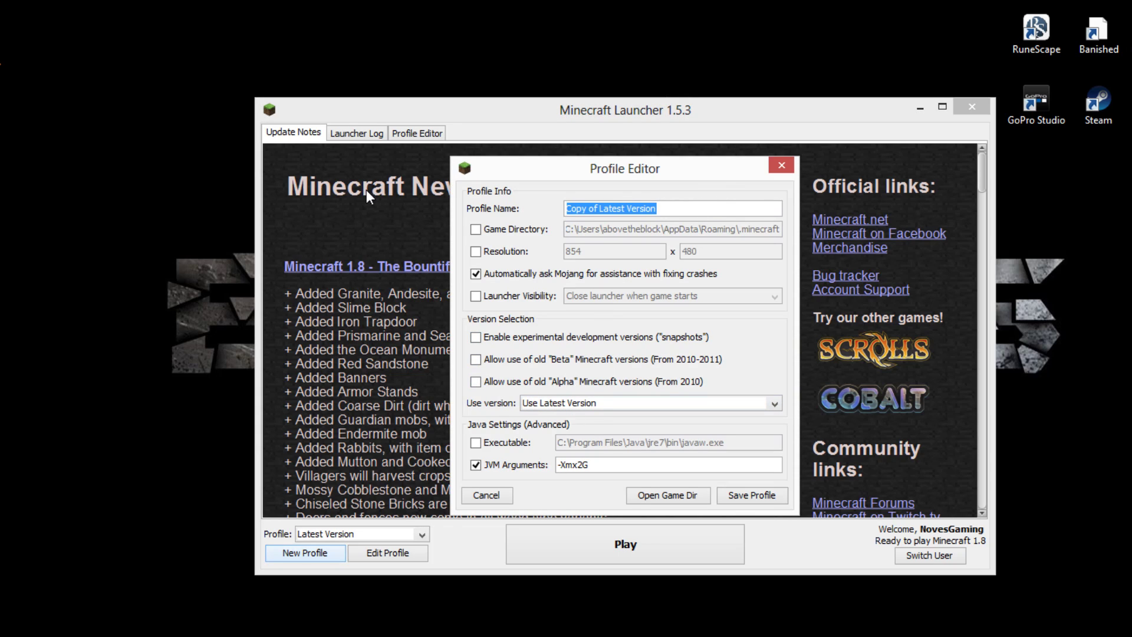
text(1.)
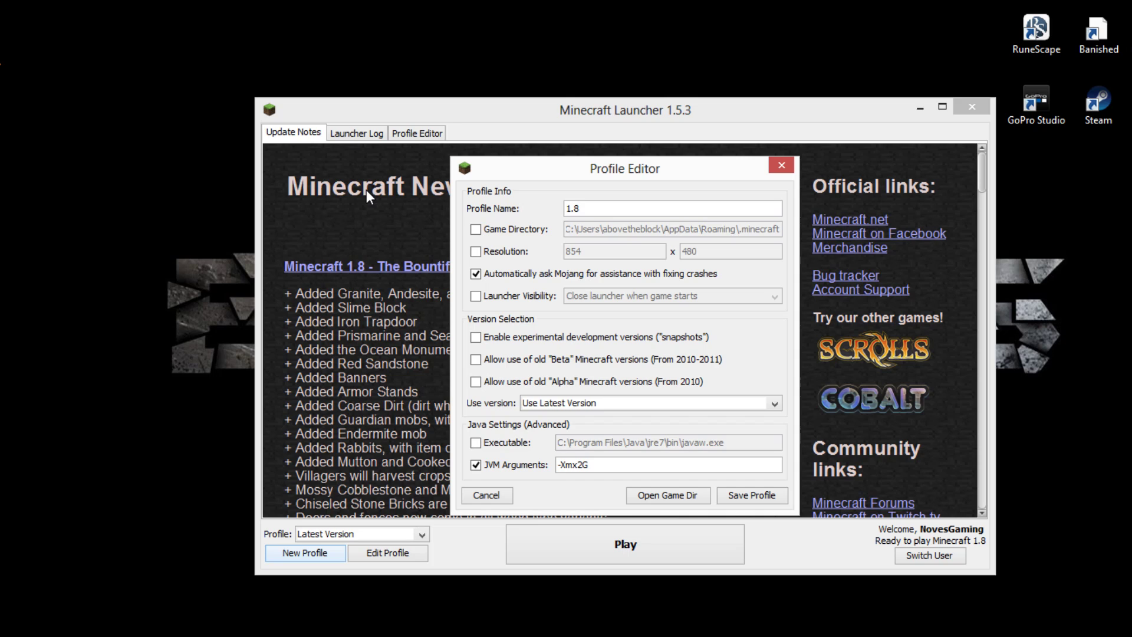
text(8_TMI)
Set the new profile to use version release 1.8_TMI and save the profile.
click(552, 406)
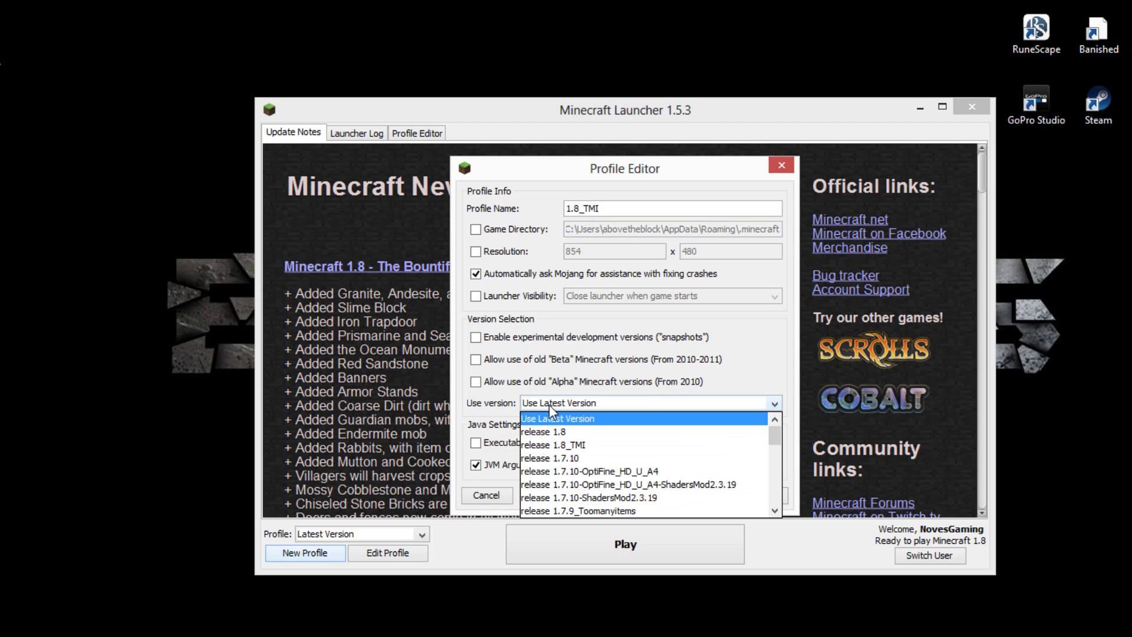
click(588, 446)
click(746, 506)
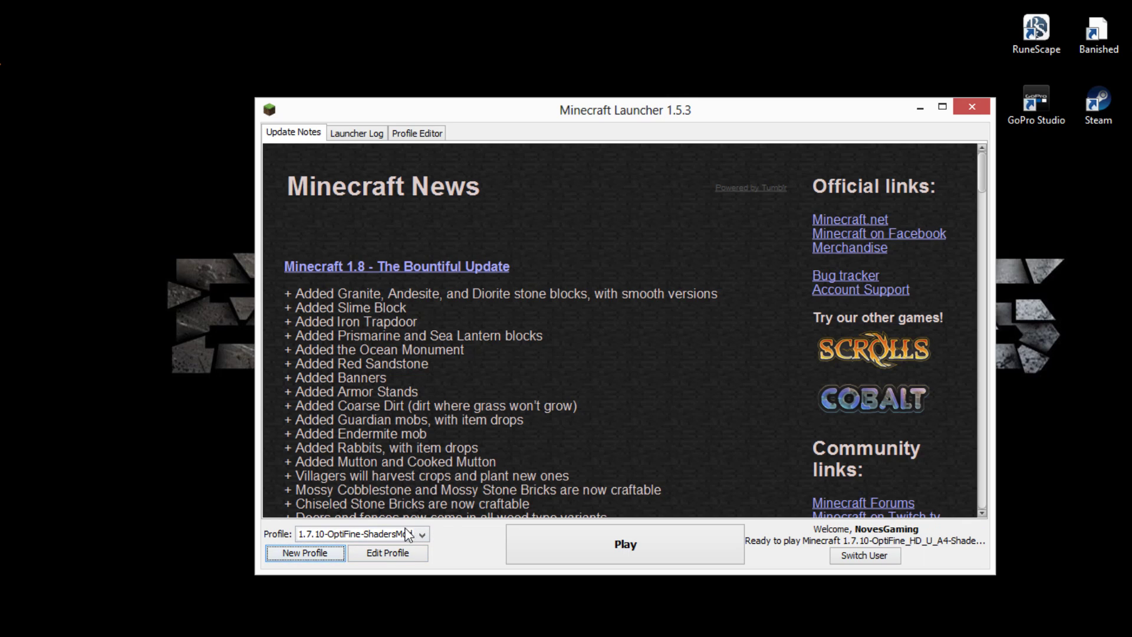
Select the 1.8_TMI profile in the launcher and start the game with it.
click(407, 533)
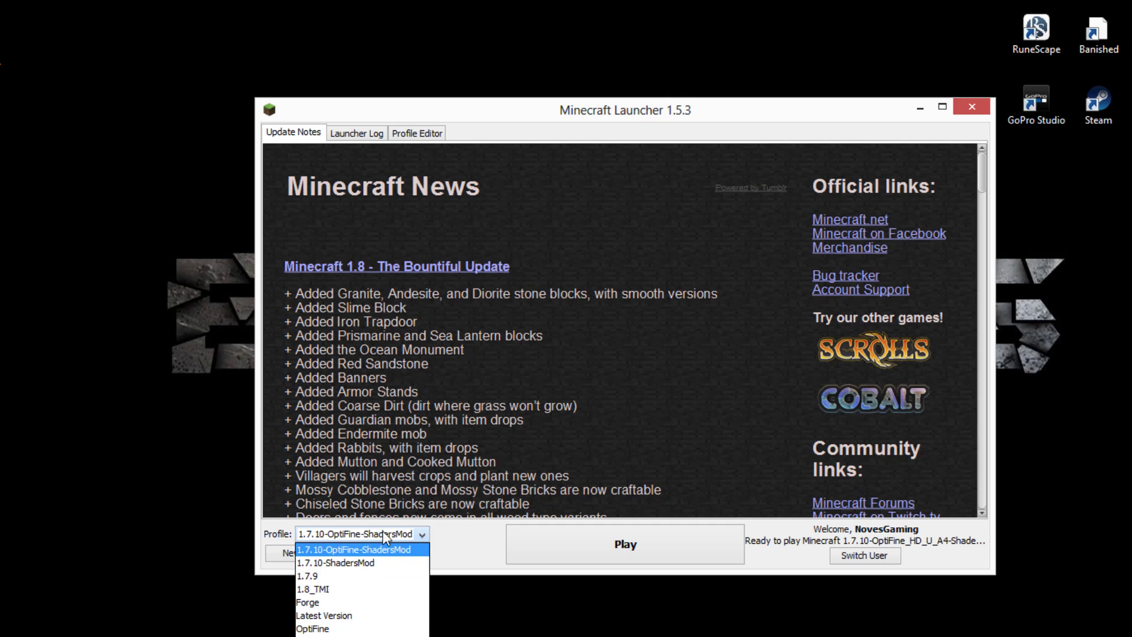
click(361, 590)
click(670, 558)
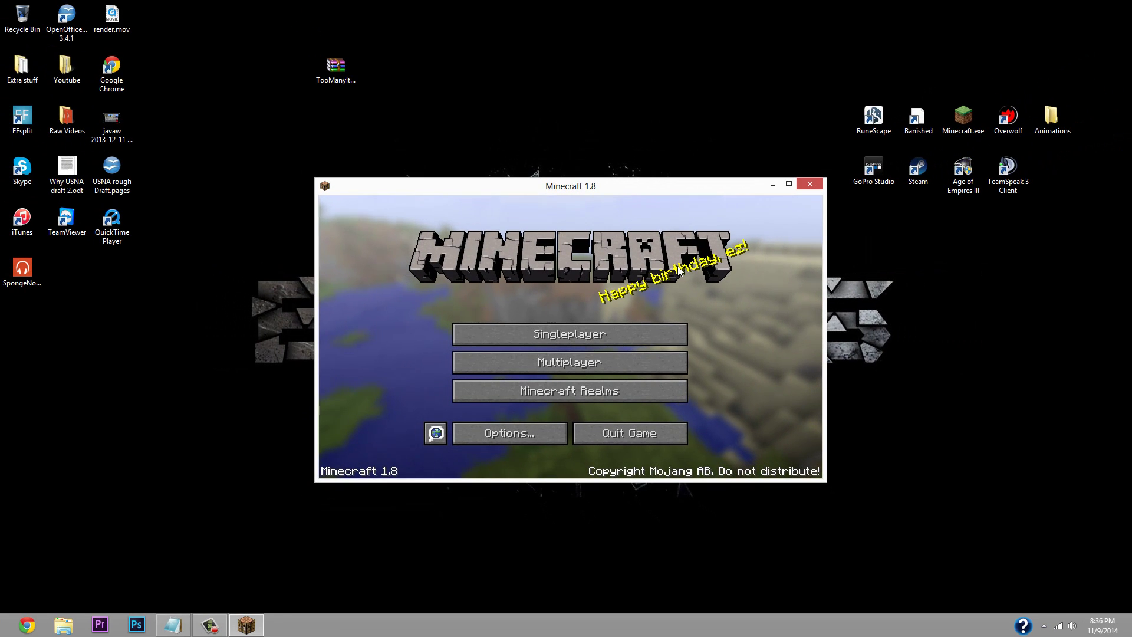
Maximize the game window and create a new singleplayer world with the default settings.
click(786, 184)
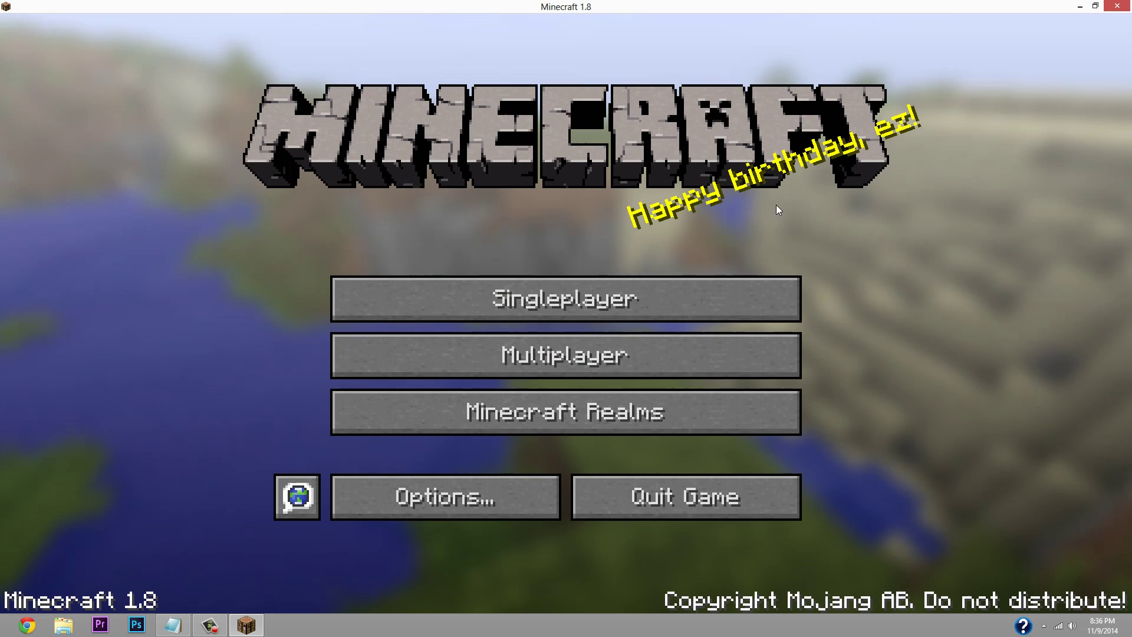
click(663, 307)
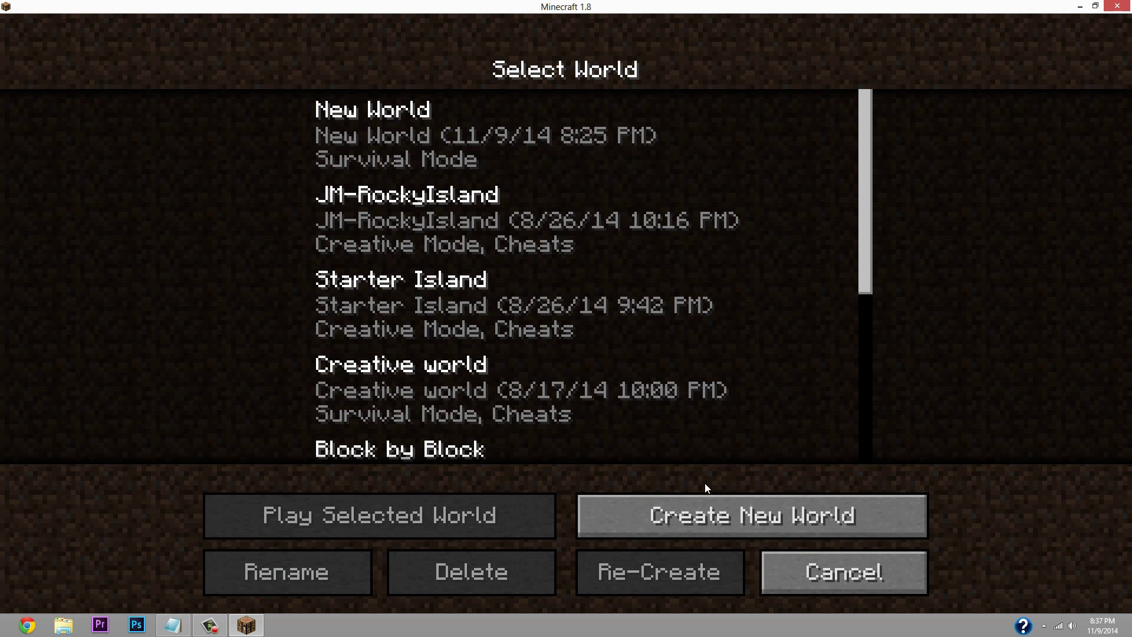
click(680, 522)
click(426, 590)
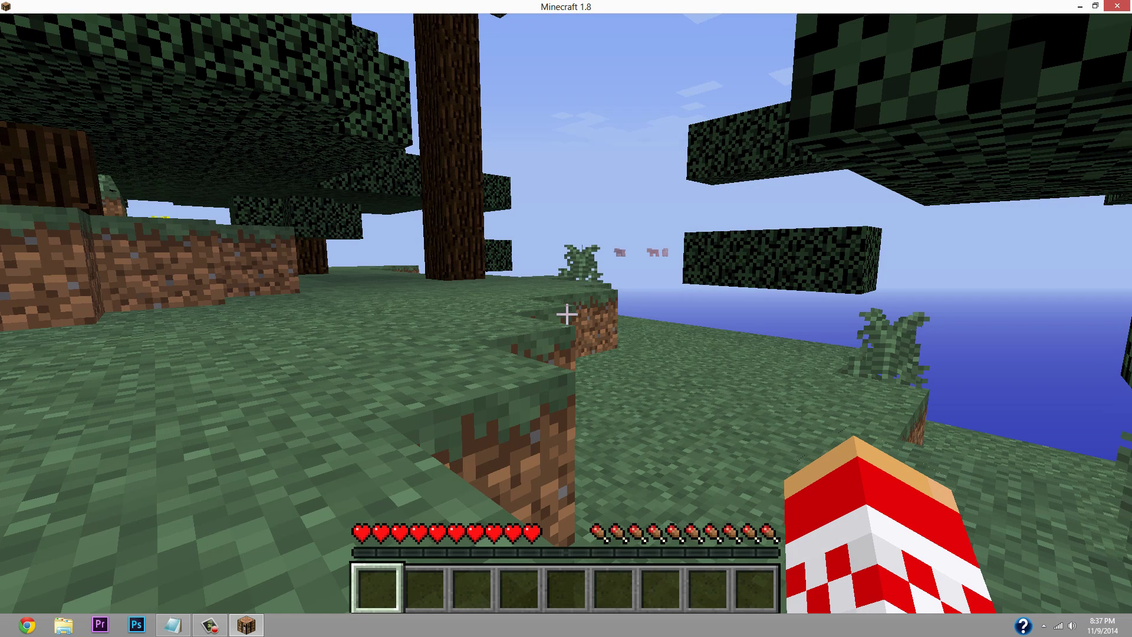
Open the player inventory, look through the TooManyItems pages, return to Basic Items, and save an in-game screenshot.
key(s)
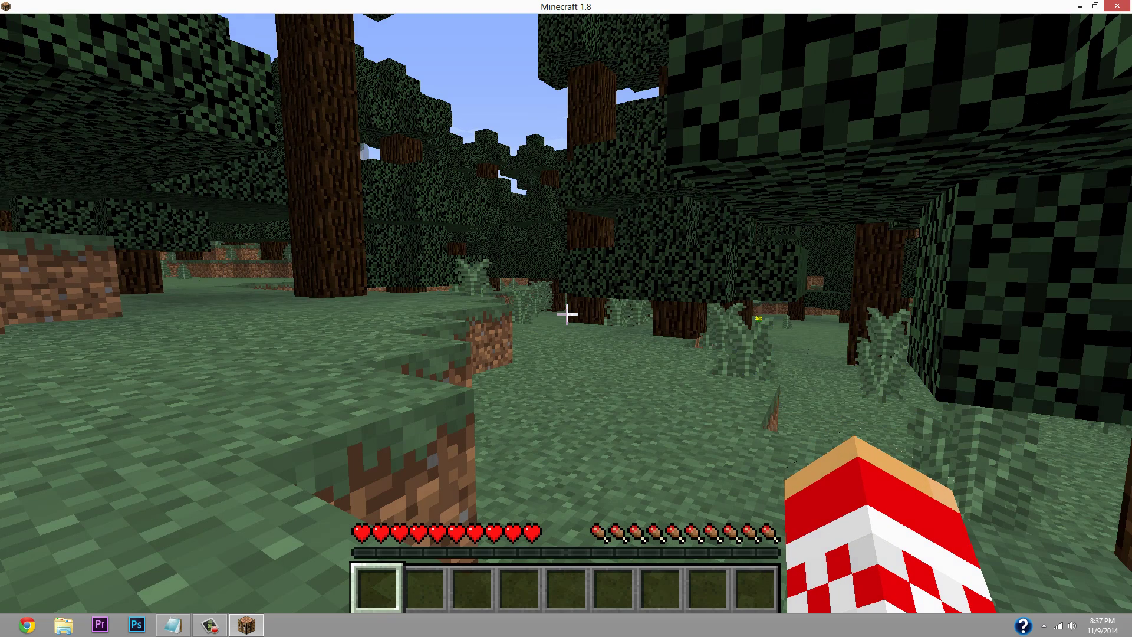
key(e)
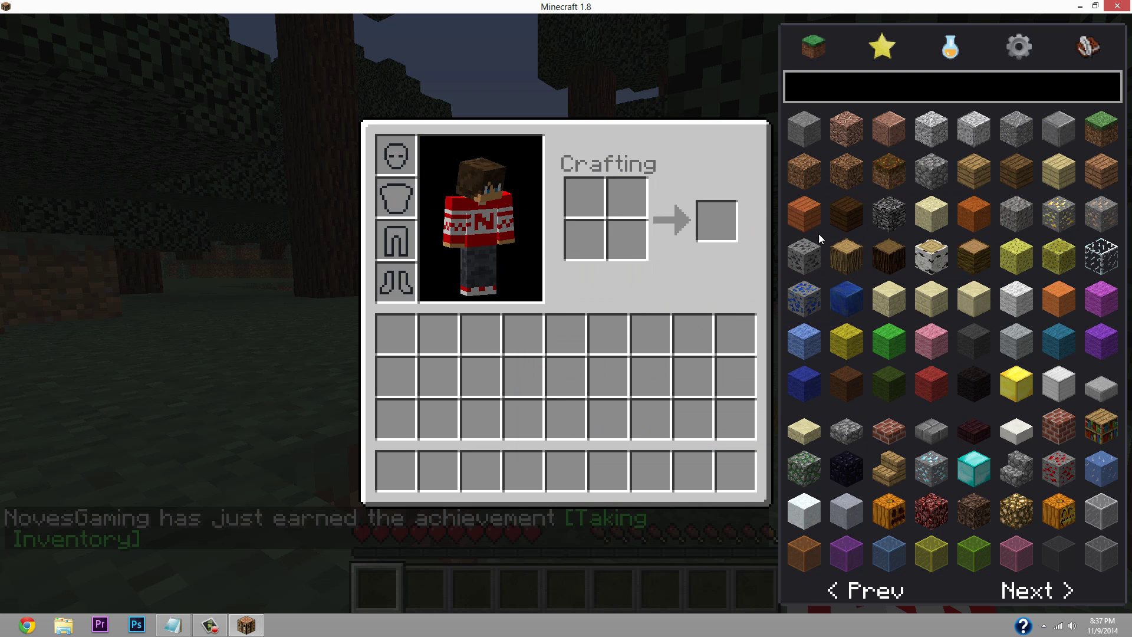
click(1021, 46)
click(955, 52)
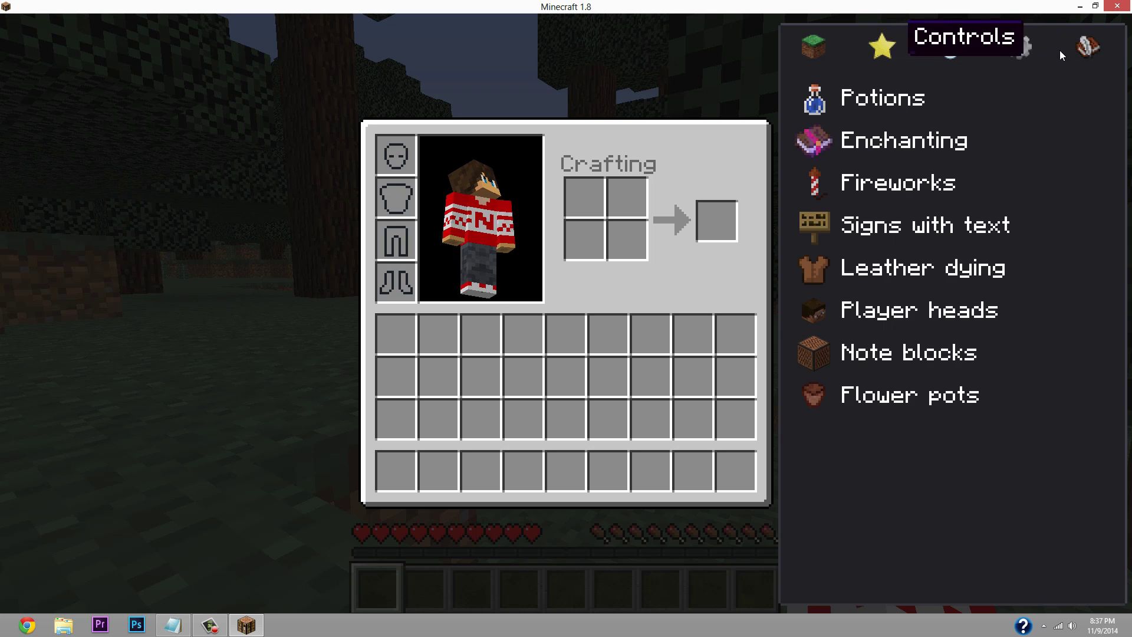
click(1091, 48)
click(882, 47)
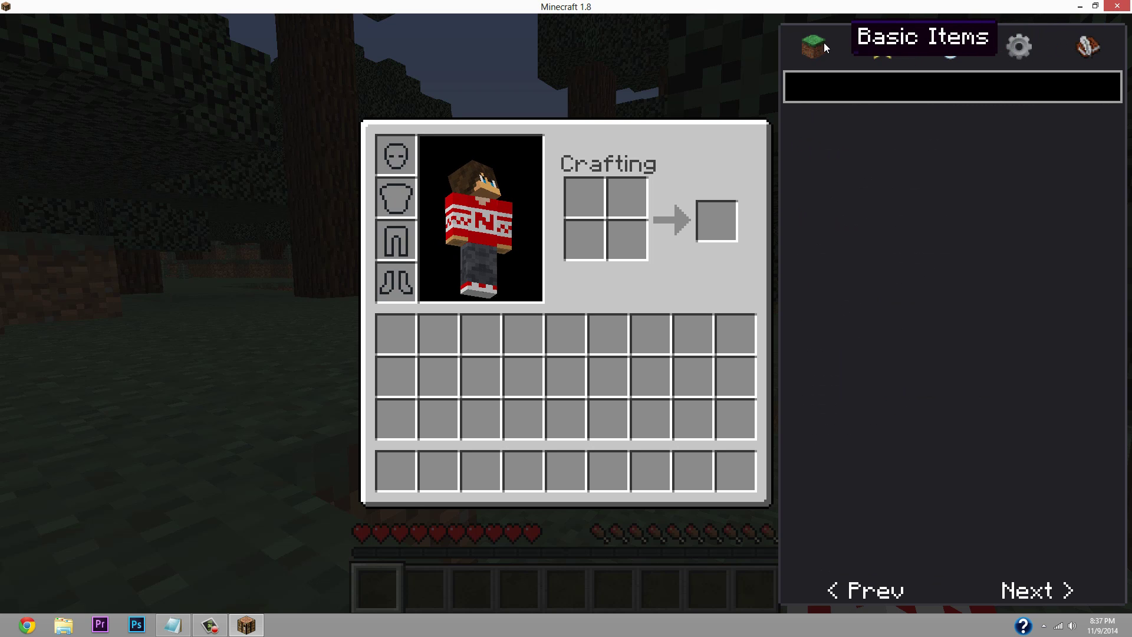
click(824, 42)
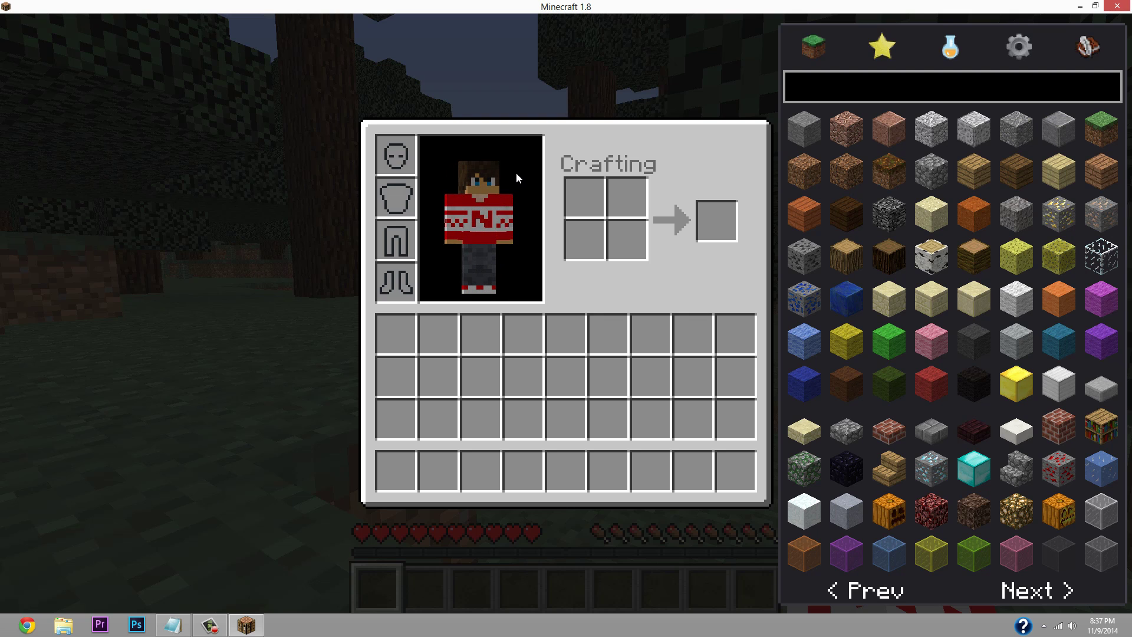
key(F2)
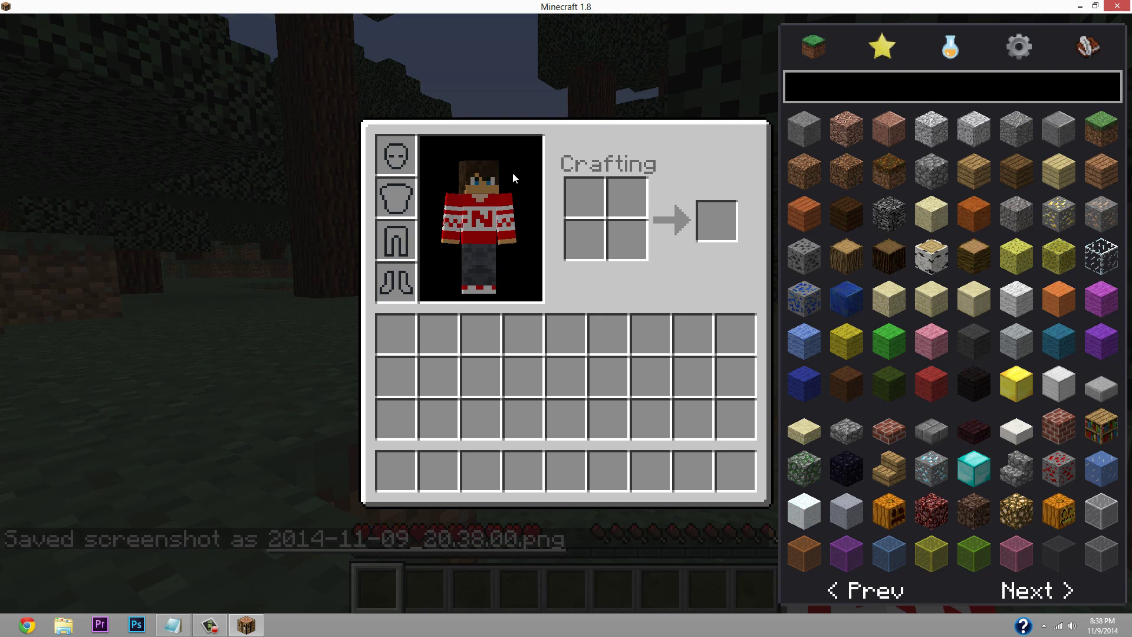